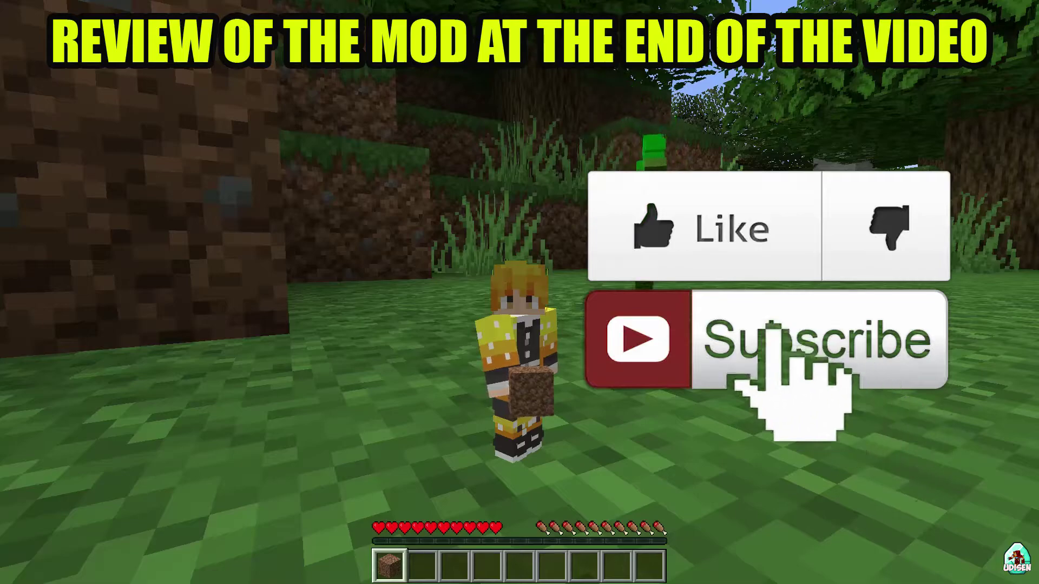
Run through the forest, then run /scale set 20 on the player, replacing the typed 0.1
key(w)
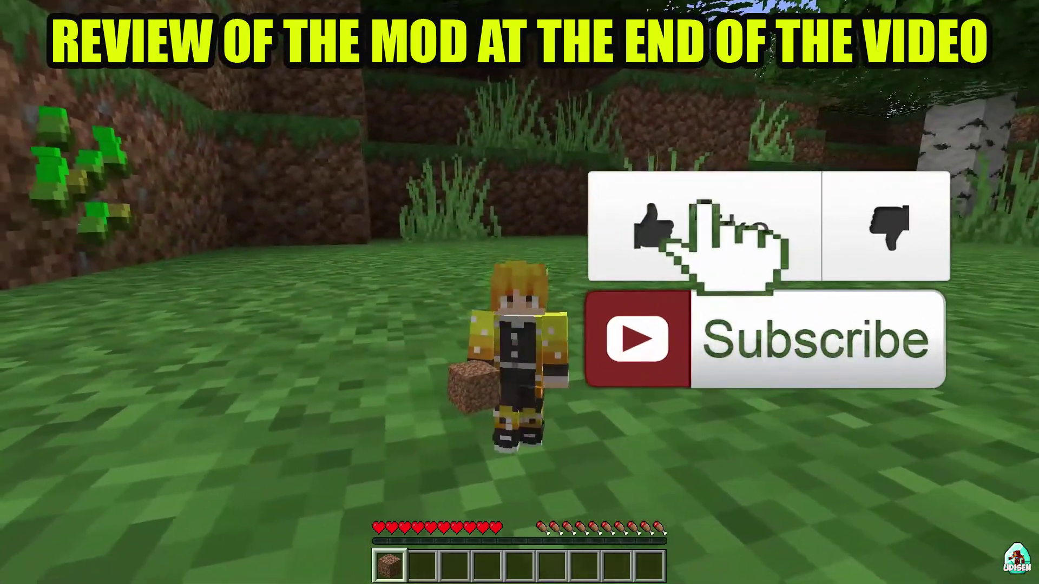
key(slash)
text(scale set 0.1 GeronForever)
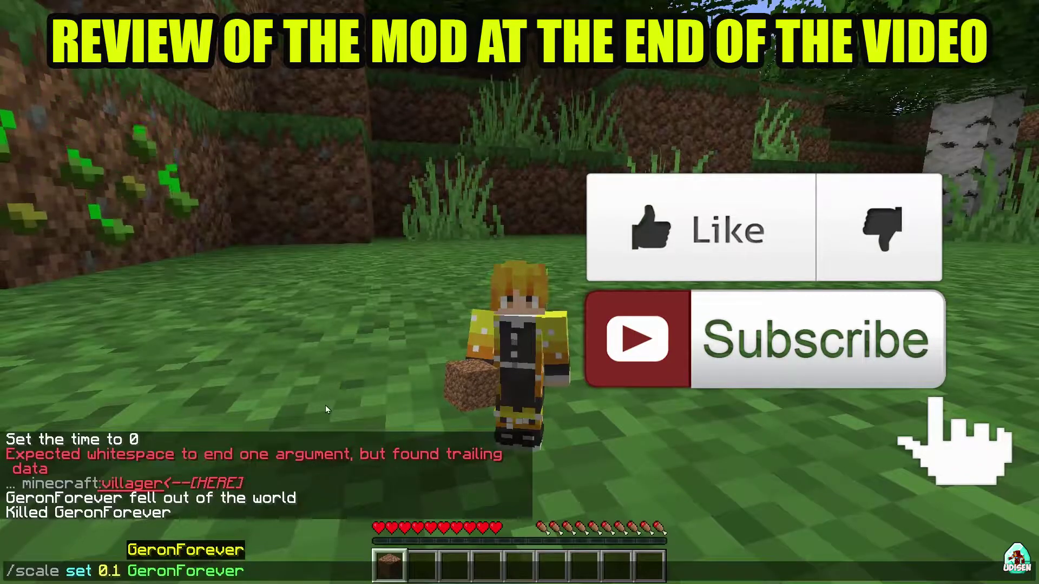
key(Left)
key(Left)
key(Left)
key(Left)
key(Left)
key(Left)
key(Left)
key(Left)
key(Left)
key(Left)
key(Left)
key(Left)
key(Left)
key(Left)
key(BackSpace)
key(BackSpace)
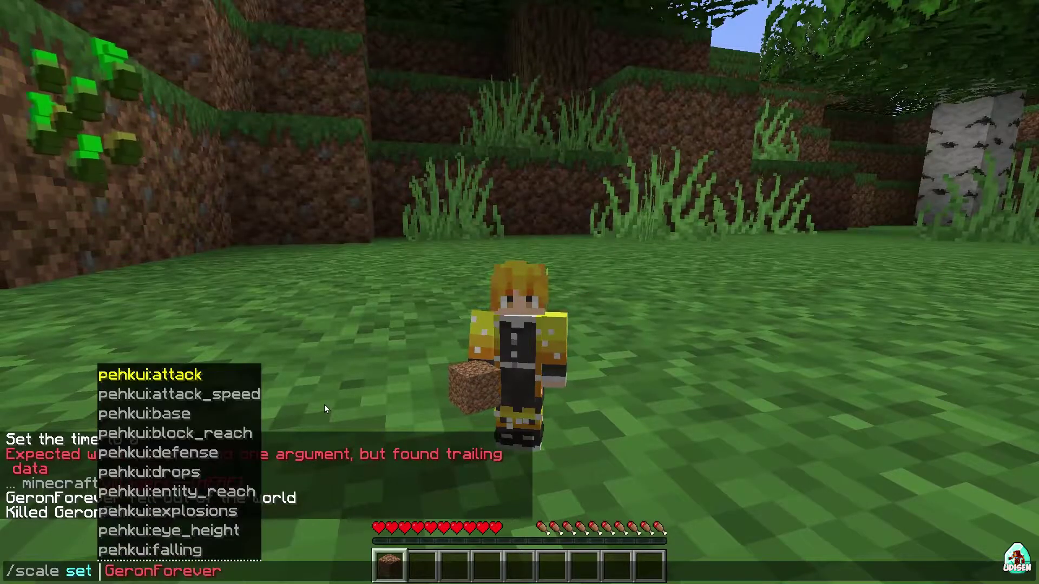
key(Delete)
text(20)
key(Return)
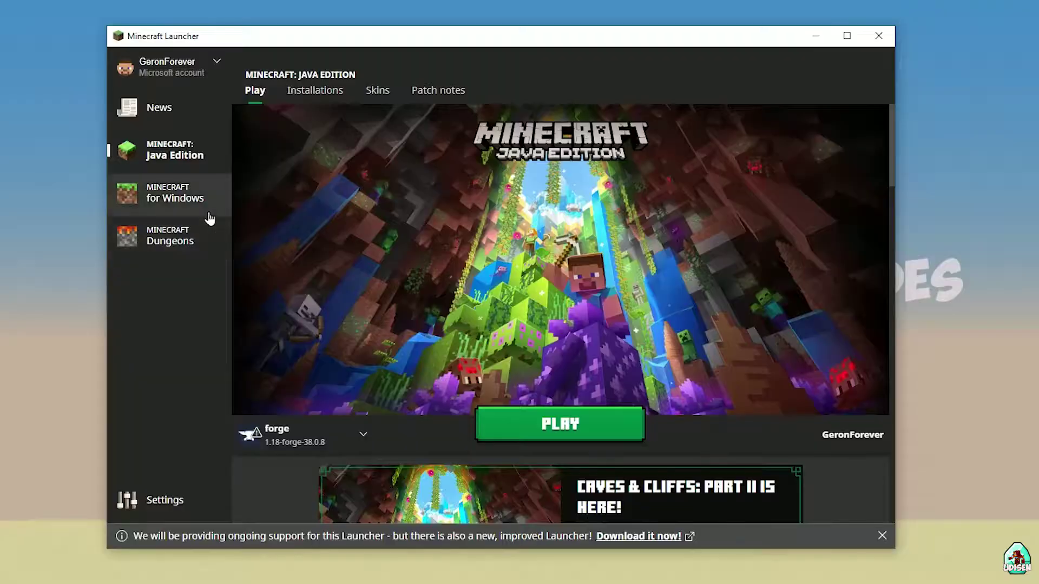
Go to the Java Edition Installations list in the launcher
click(168, 116)
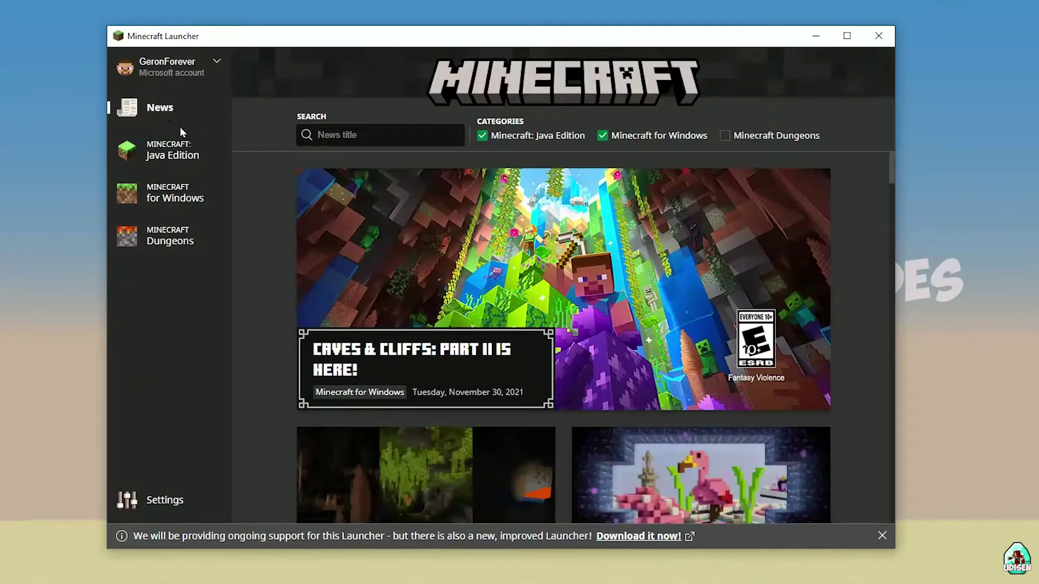
click(188, 154)
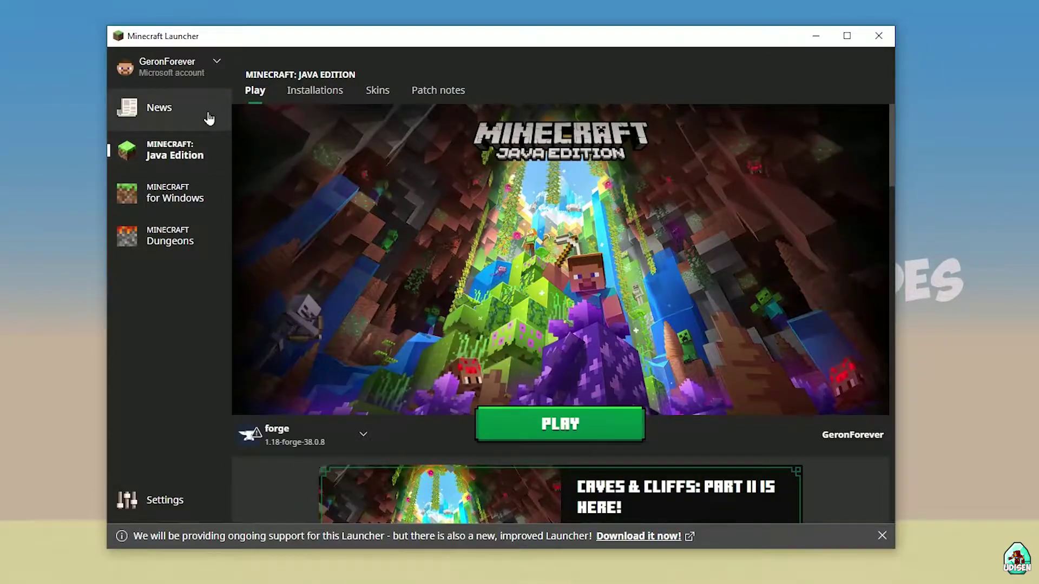
click(305, 96)
mouse_move(305, 320)
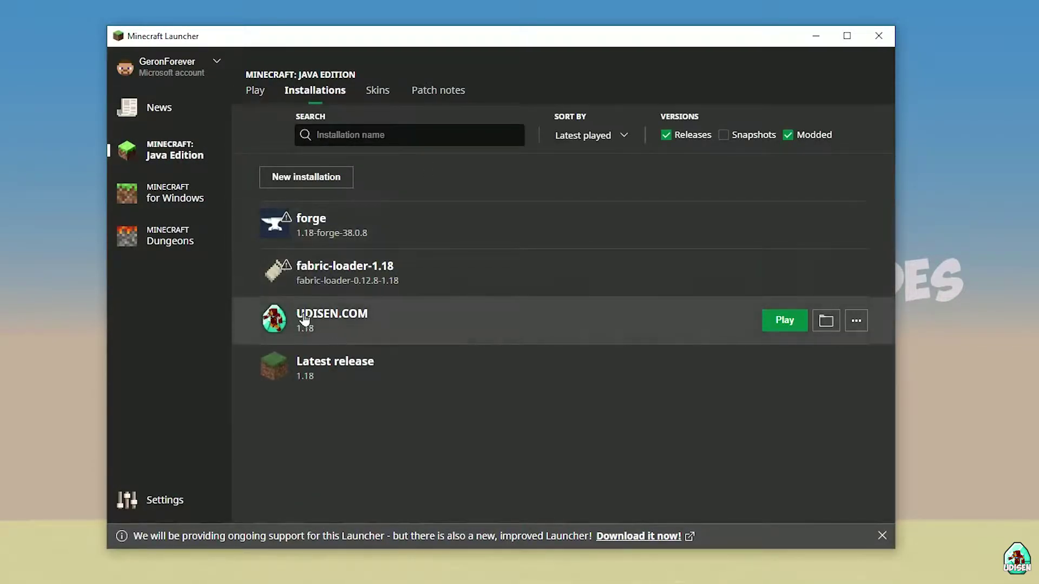
Start a new installation, type a throwaway name, then cancel it
click(319, 182)
click(421, 185)
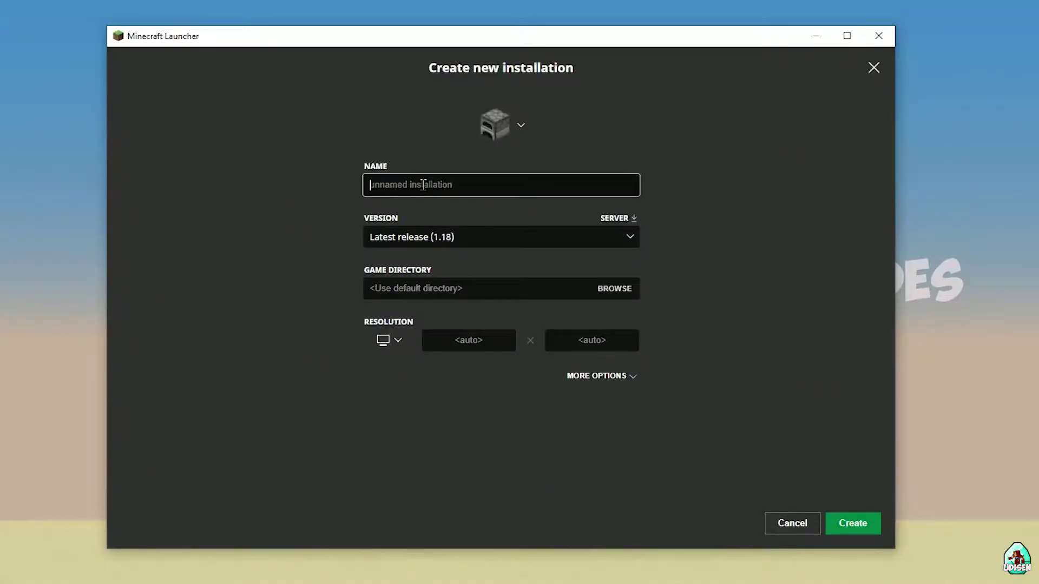
text(hnghnhgnhgnghnhgn)
click(790, 522)
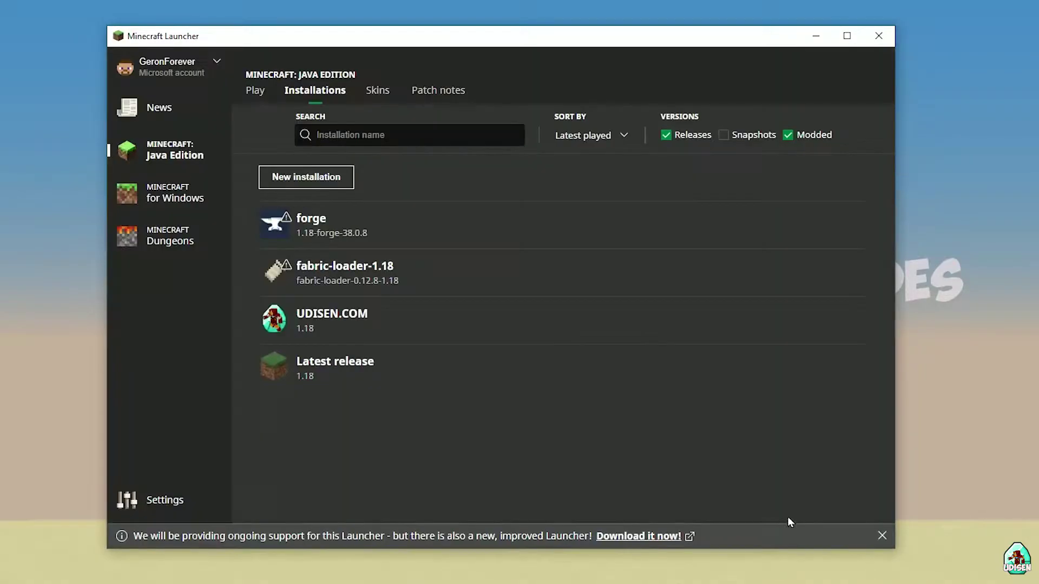
Edit UDISEN.COM, browsing versions and picking 1.18_experimental-snapshot-4
click(505, 328)
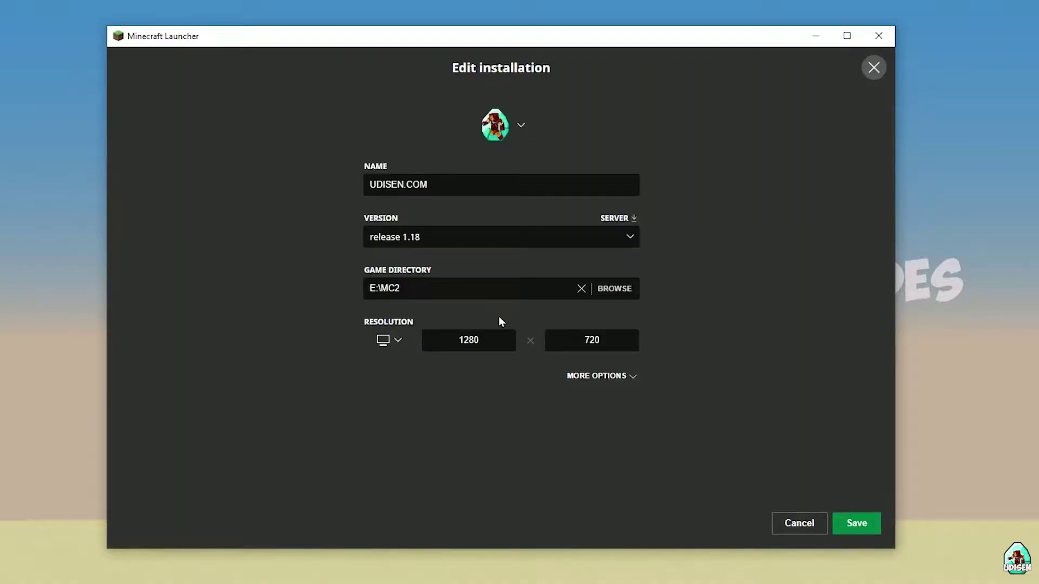
click(451, 236)
click(385, 244)
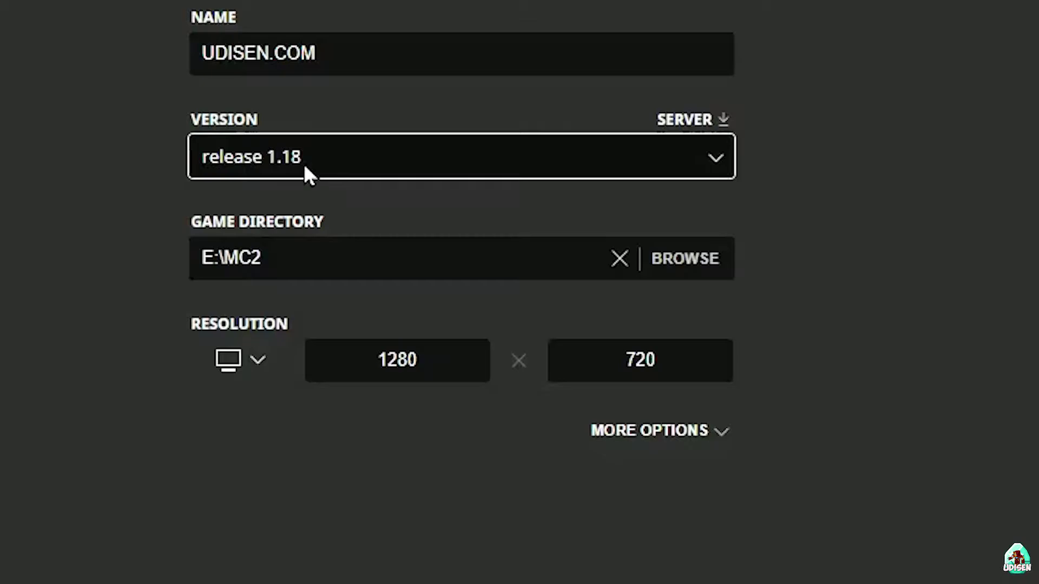
click(303, 167)
key(Escape)
click(236, 170)
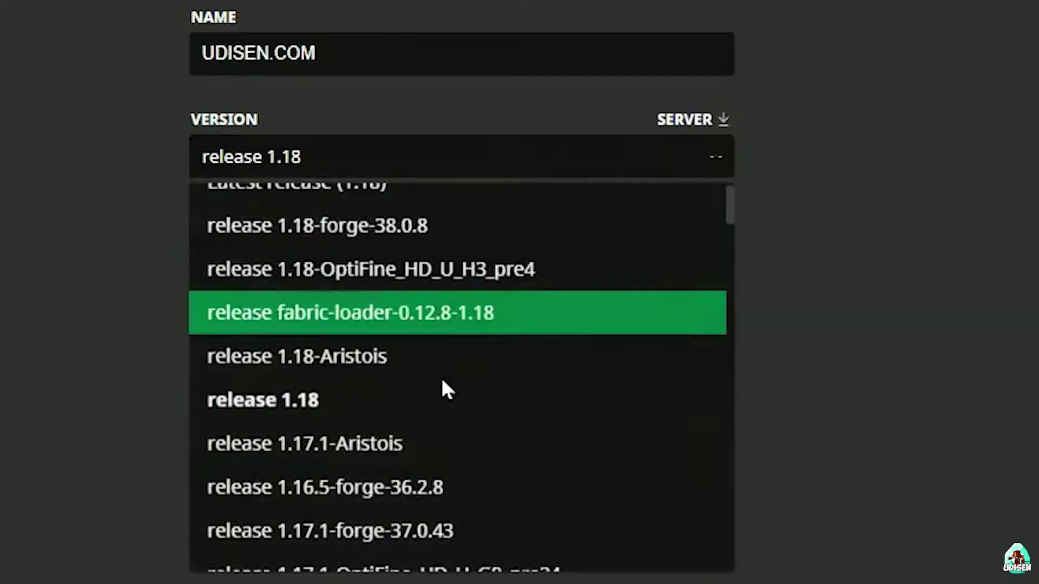
scroll(441, 379, down, 8)
scroll(473, 332, up, 3)
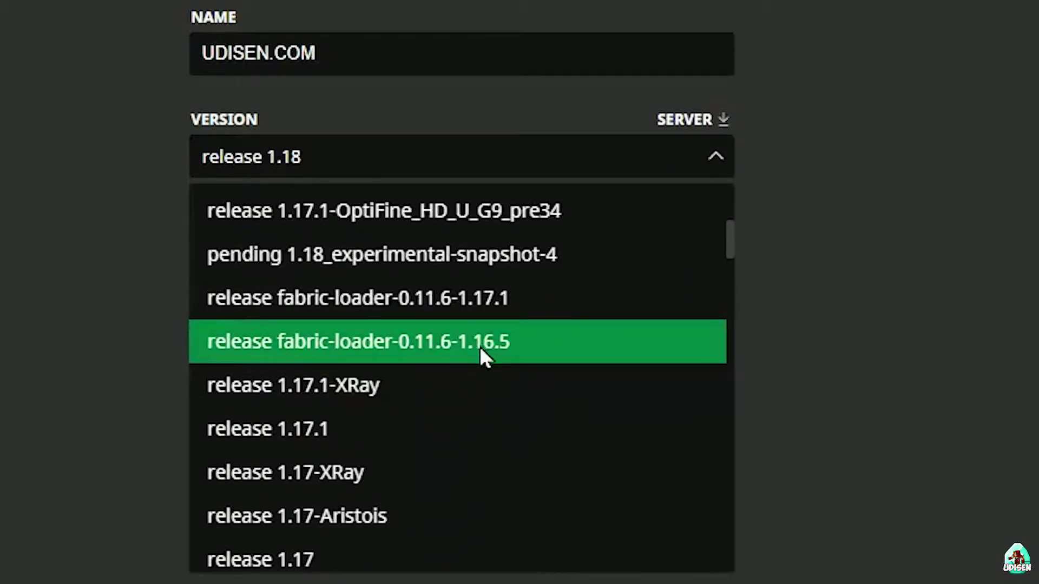
click(450, 255)
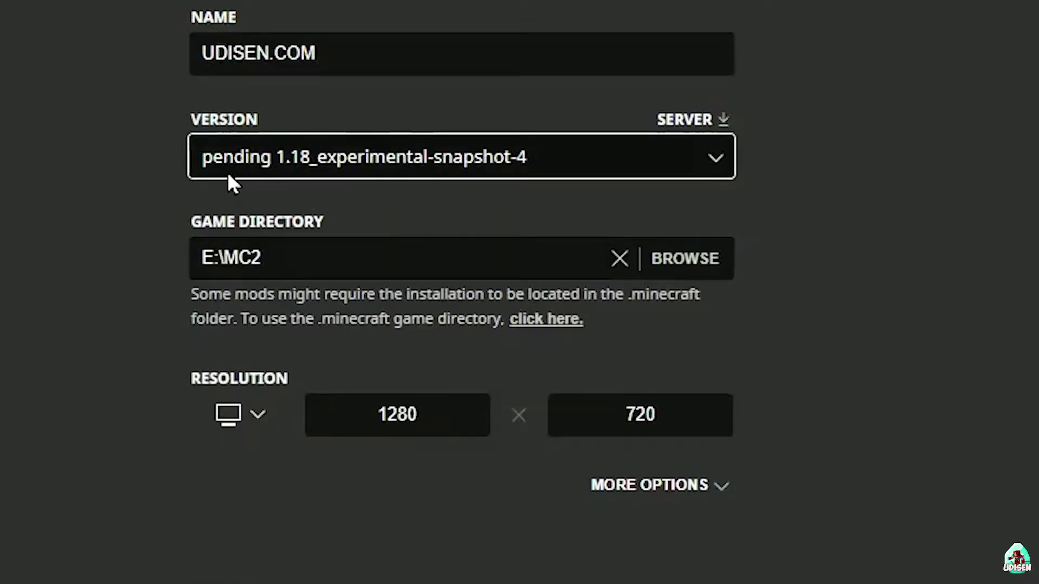
Set UDISEN.COM's version back to release 1.18 and close its settings
click(412, 159)
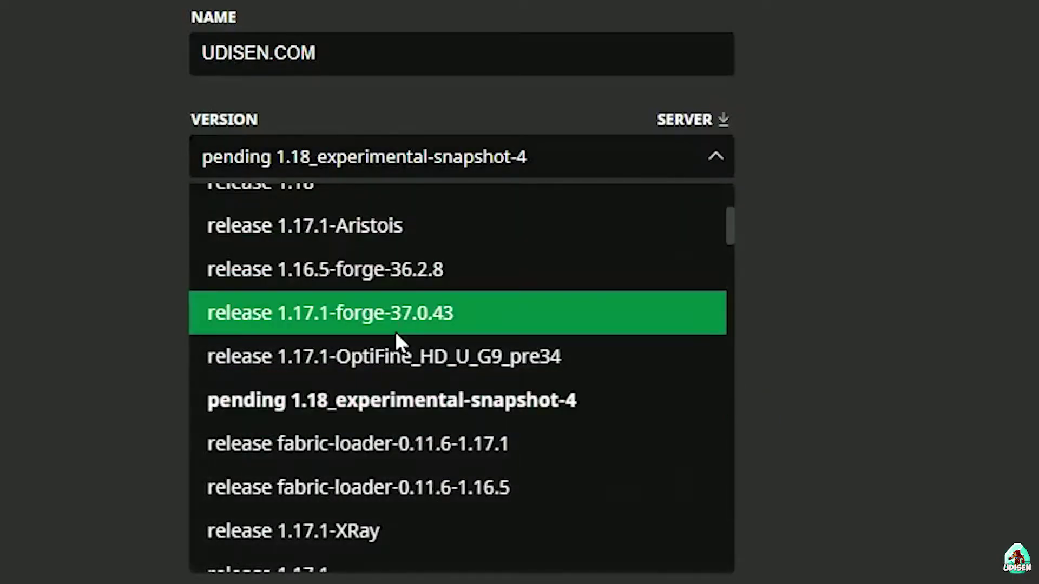
scroll(379, 354, up, 3)
click(360, 366)
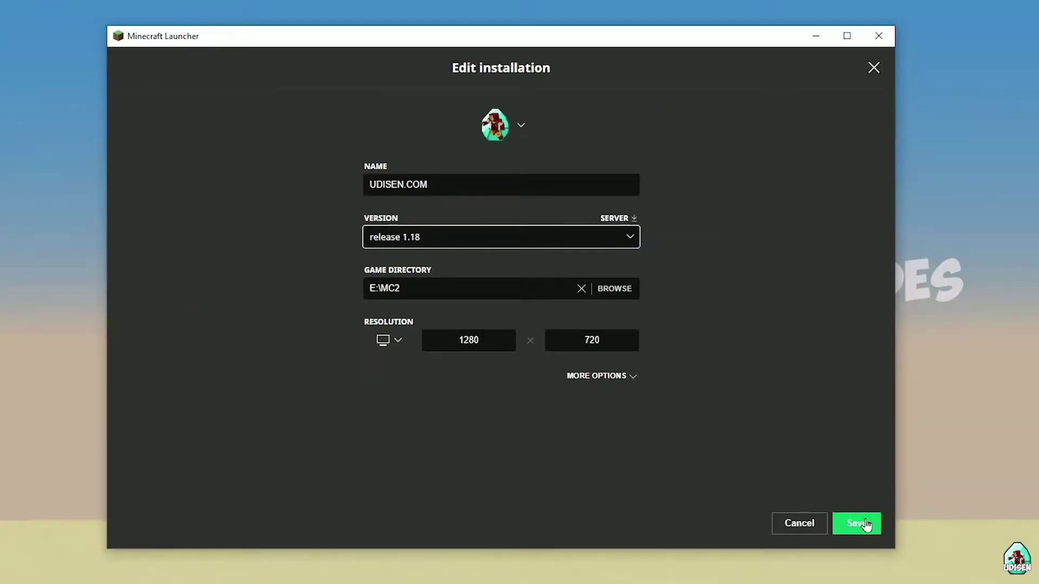
click(866, 524)
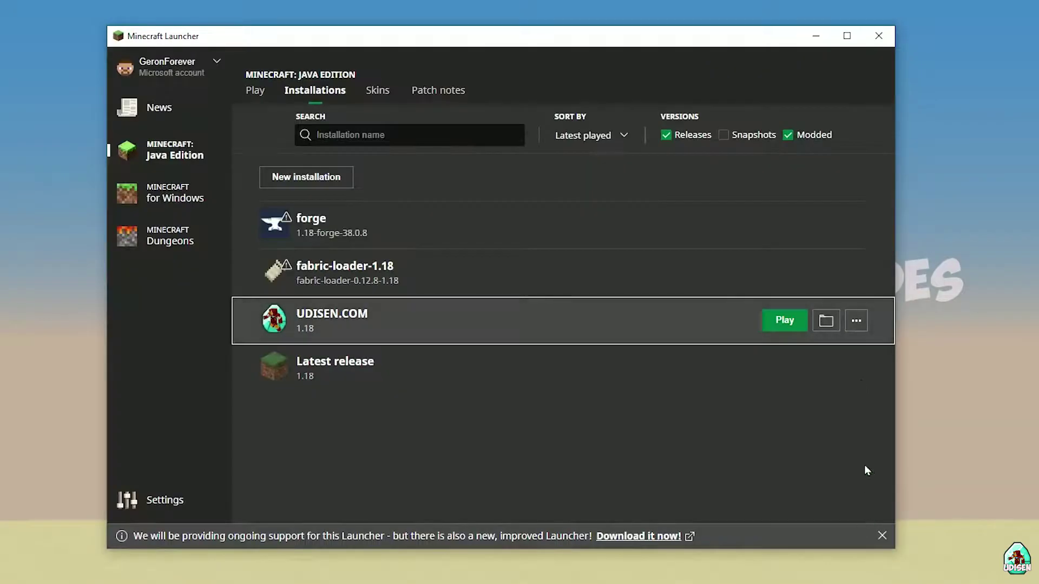
Launch UDISEN.COM's Minecraft 1.18, then close the game window and the launcher
click(764, 322)
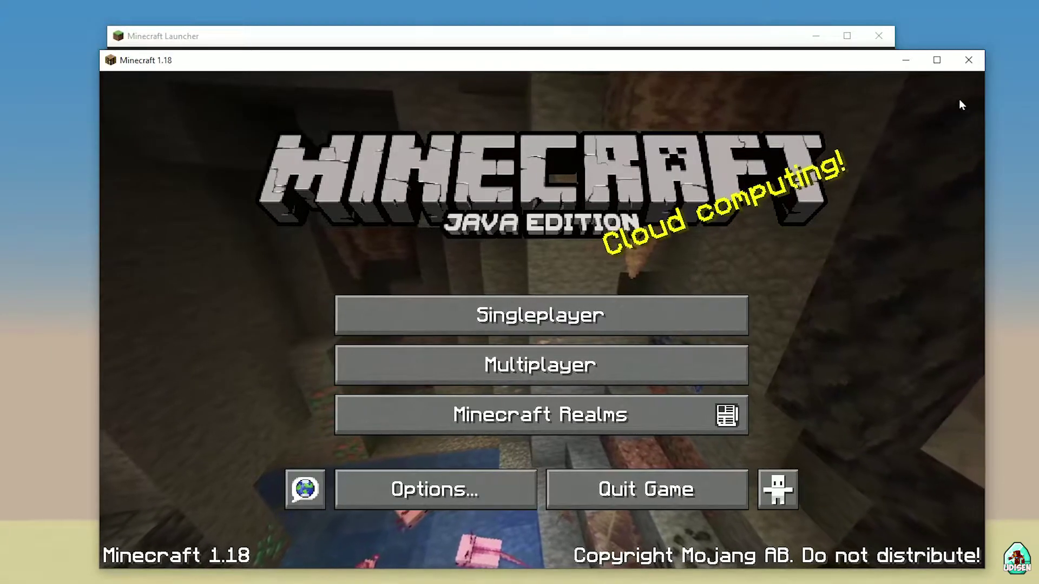
click(969, 60)
click(882, 35)
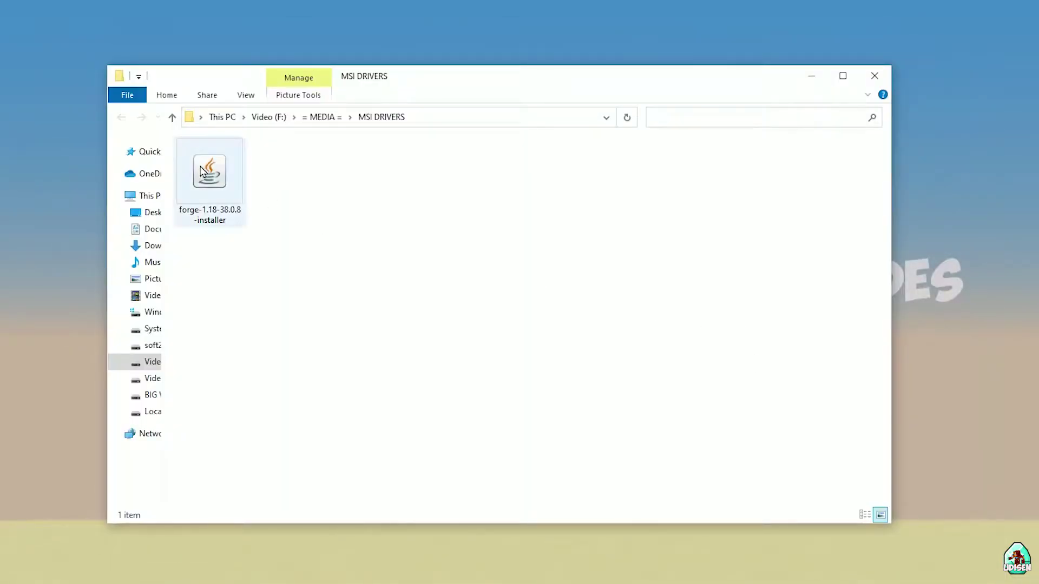
Select forge-1.18-38.0.8-installer in MSI DRIVERS, leaving its name unchanged after a rename attempt
click(211, 182)
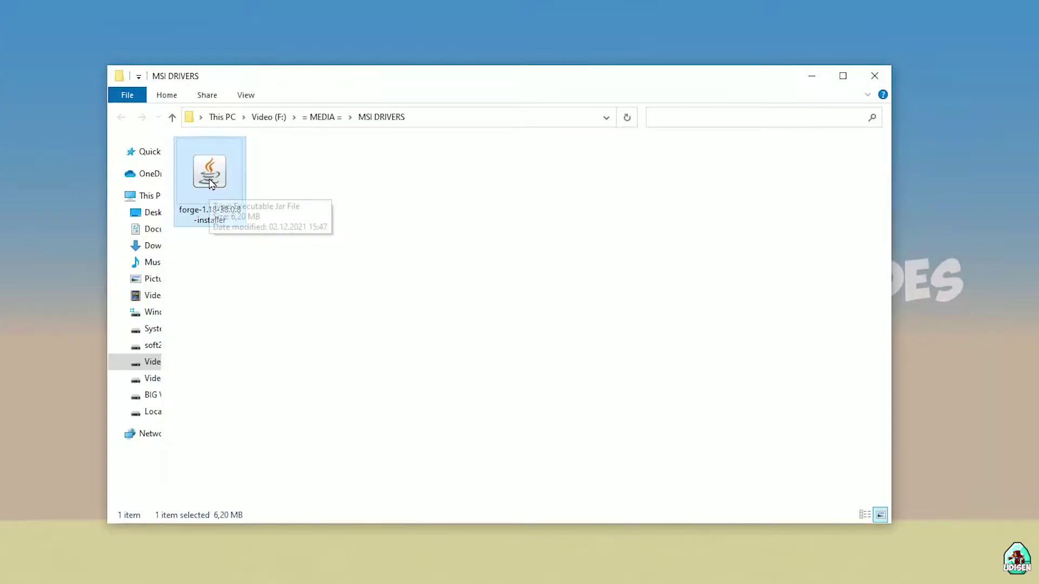
click(204, 223)
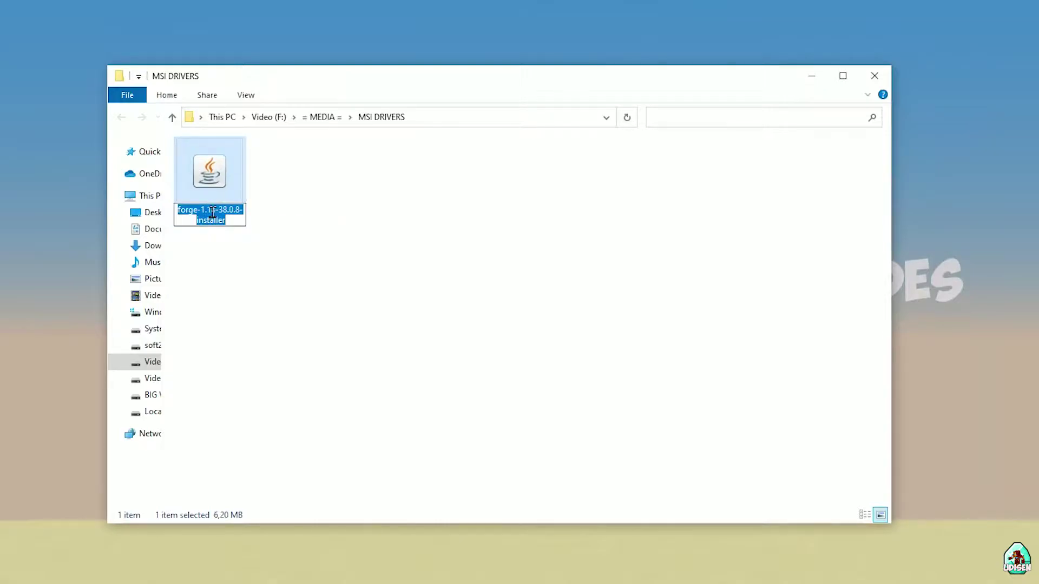
drag(213, 213, 165, 211)
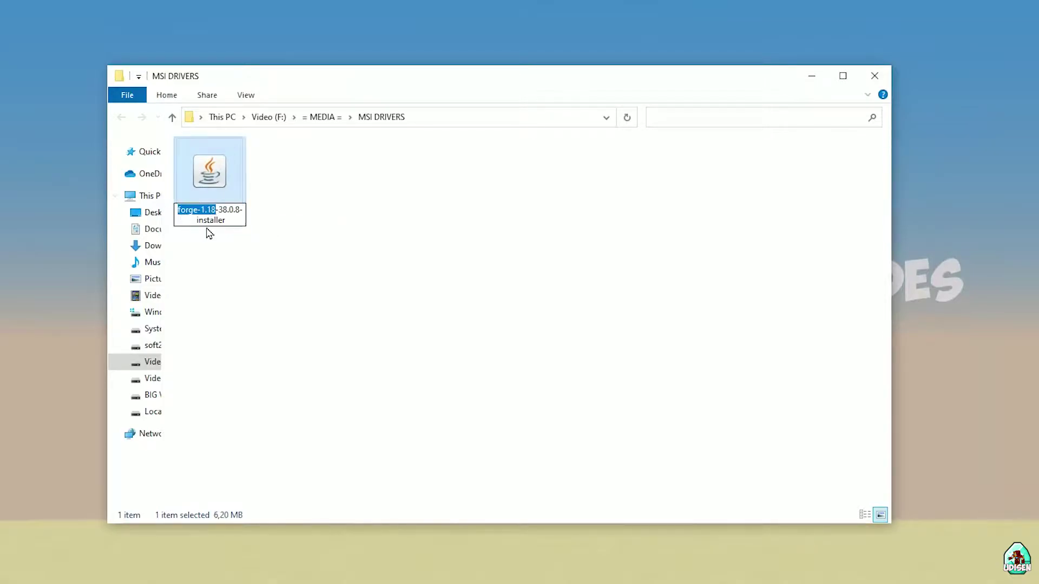
key(Return)
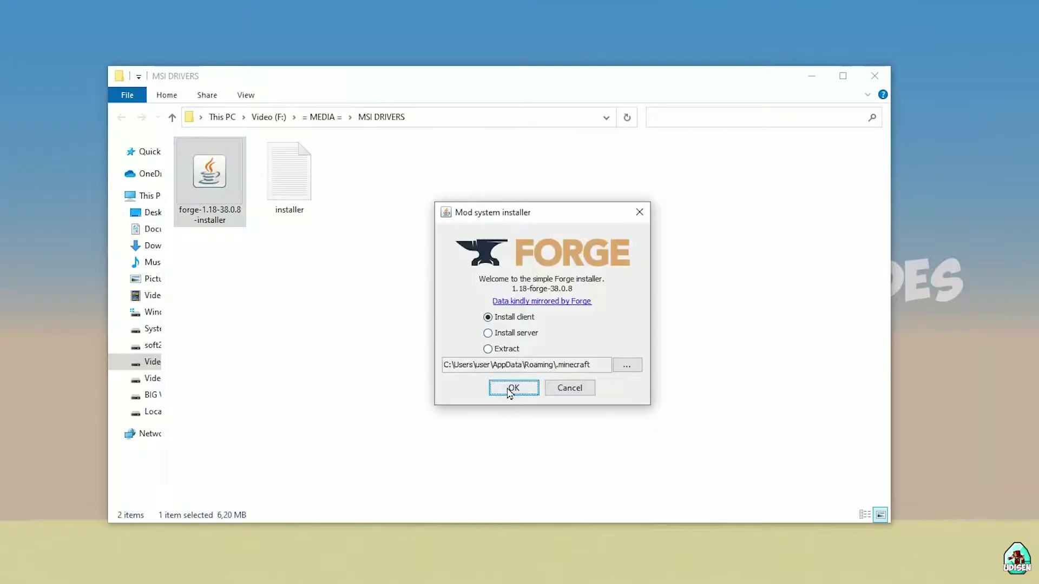
Install the Forge 1.18-38.0.8 client and dismiss the completion message
click(505, 385)
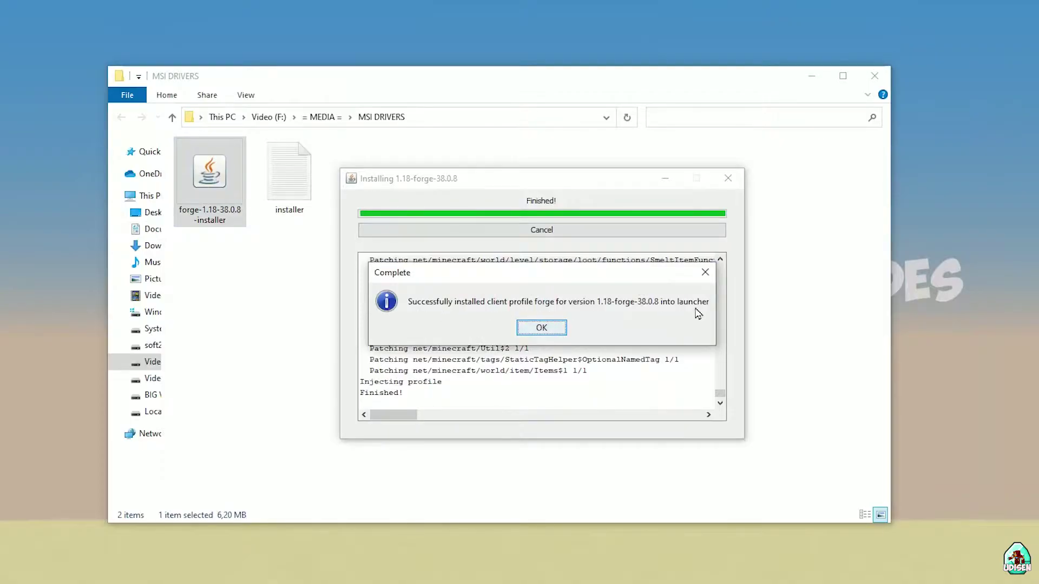
click(704, 272)
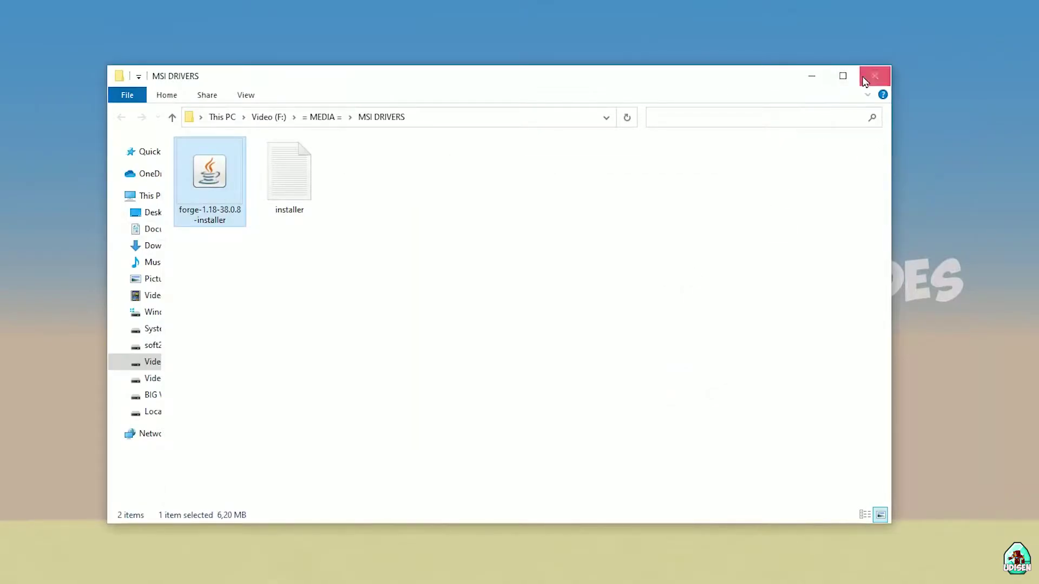
Close File Explorer and open the forge installation's settings from the Installations list
click(811, 77)
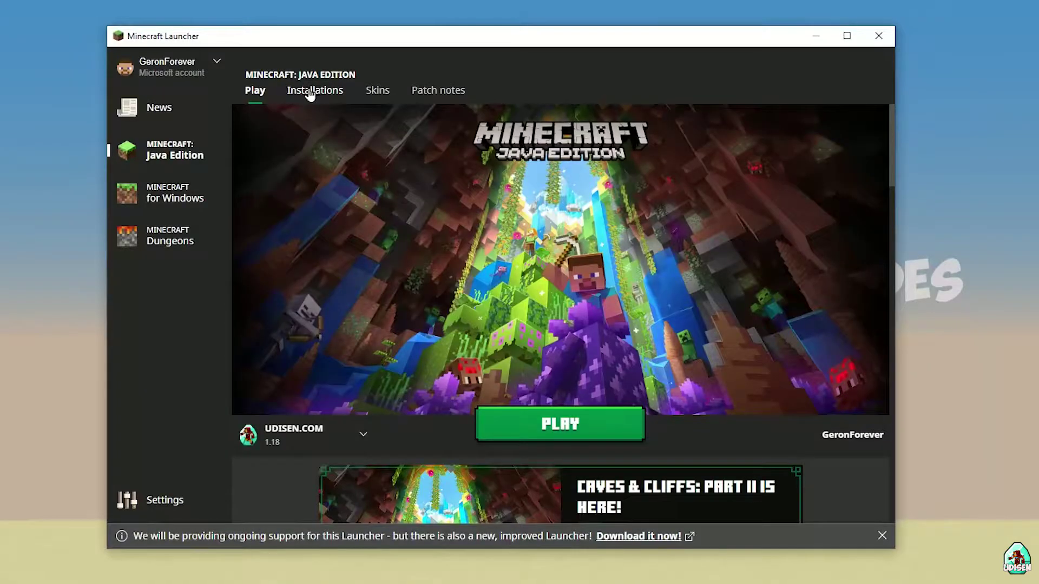
click(310, 95)
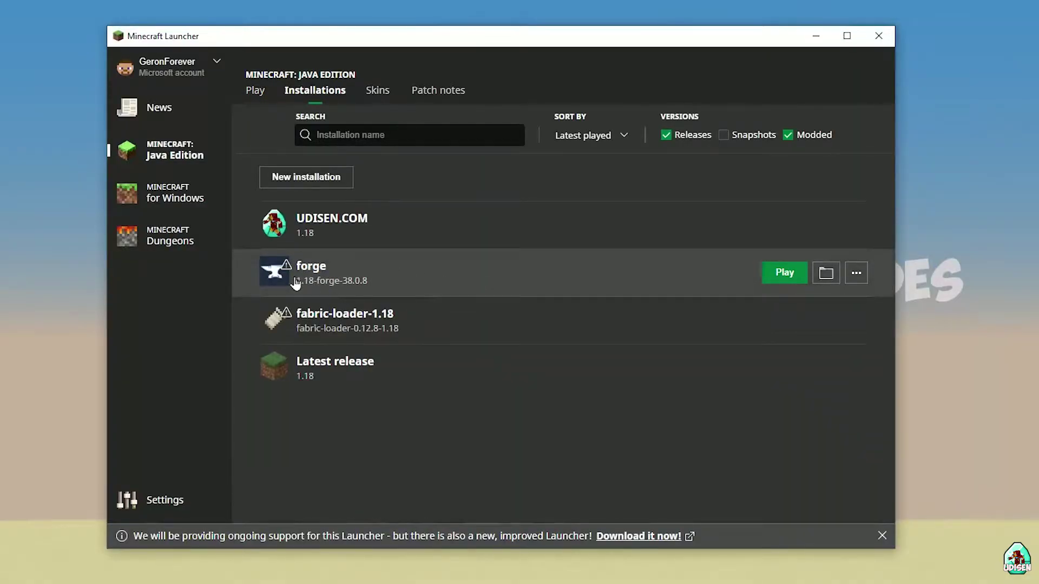
click(420, 288)
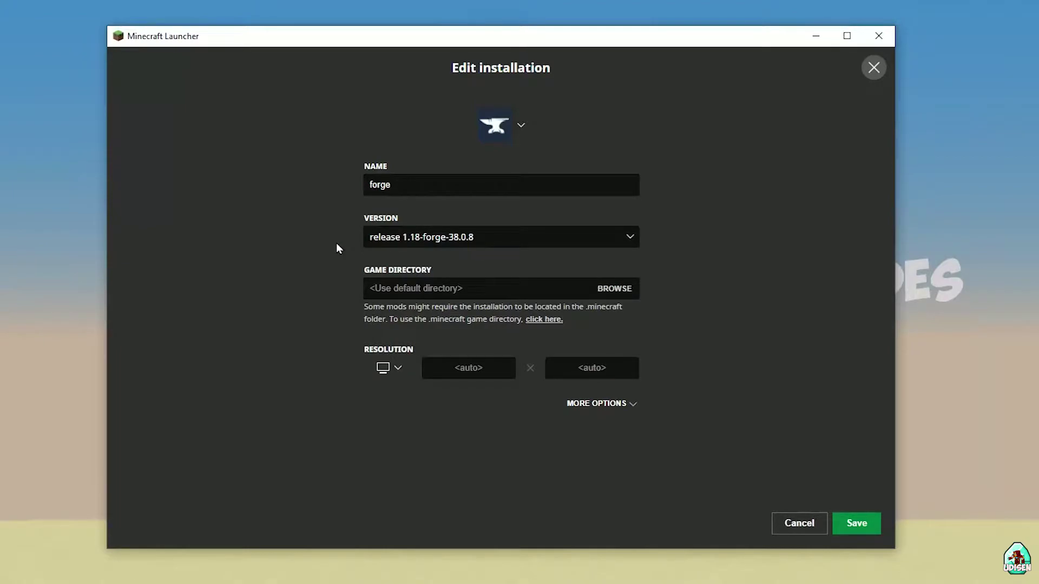
Check the forge version list, keep release 1.18-forge-38.0.8, and cancel without changes
click(500, 244)
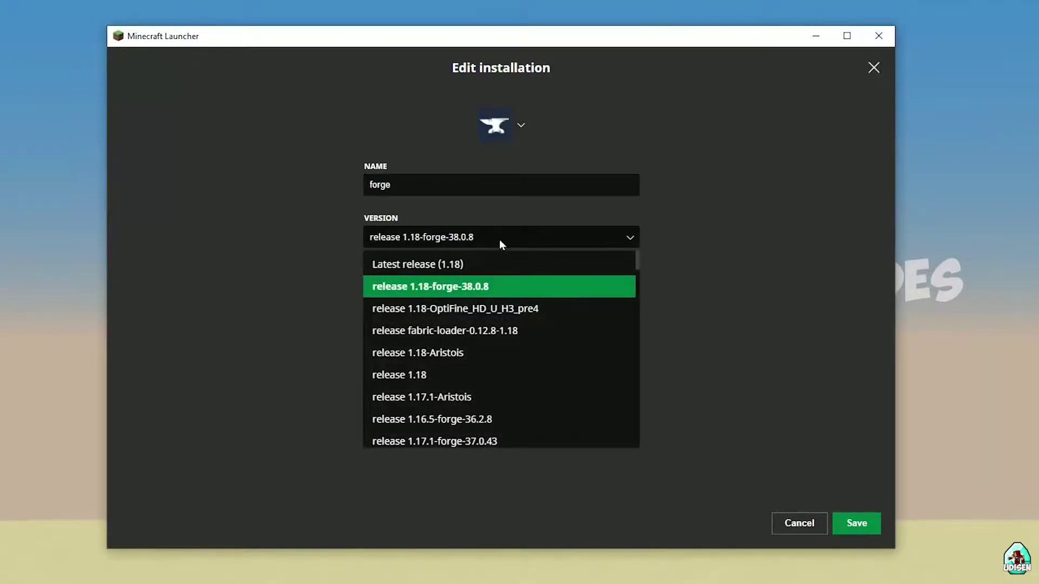
click(499, 240)
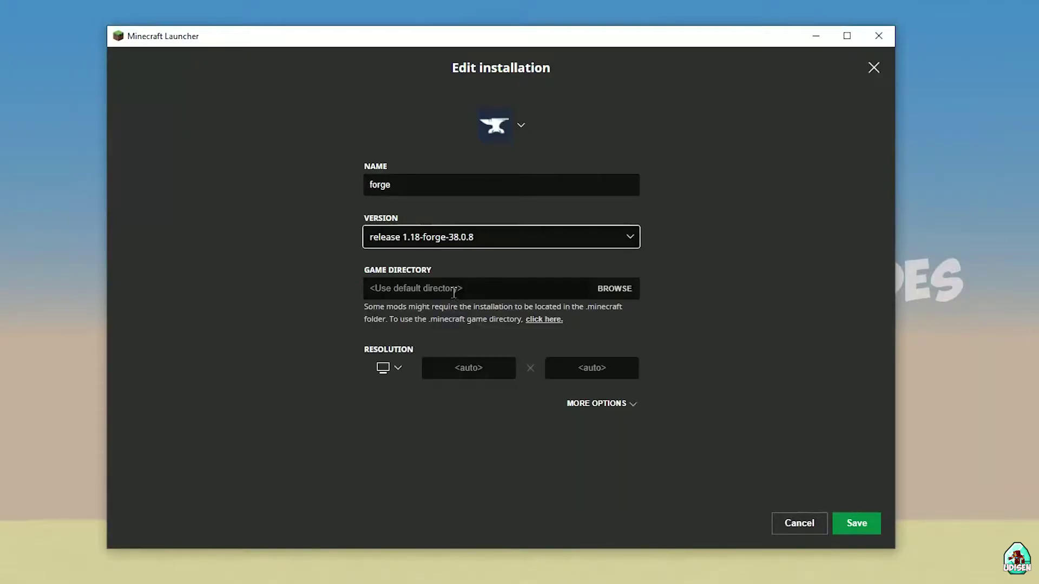
click(472, 242)
click(428, 285)
click(802, 522)
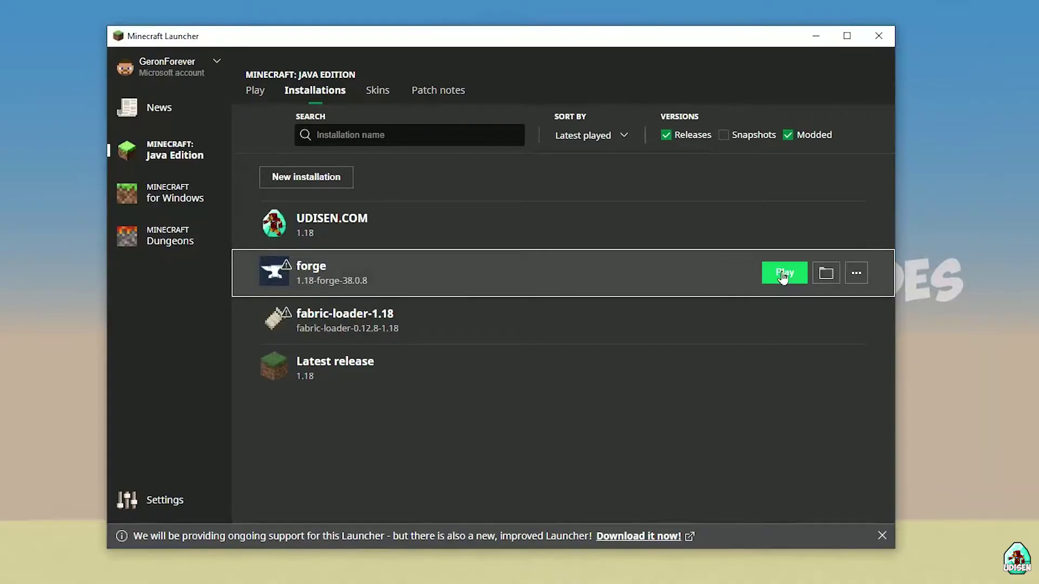
Open the forge installation's .minecraft folder and select resourcepacks
click(826, 273)
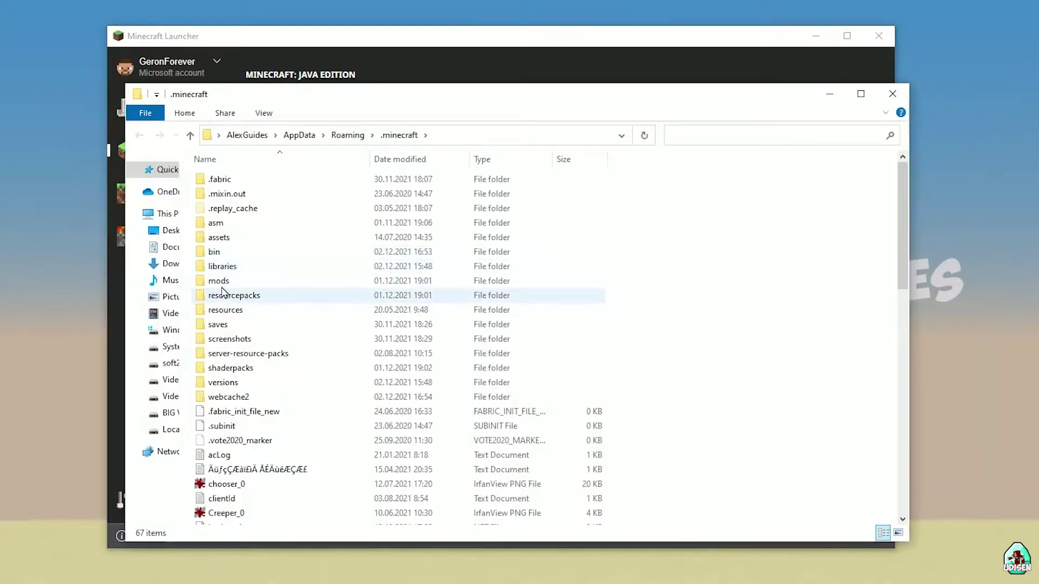
click(221, 295)
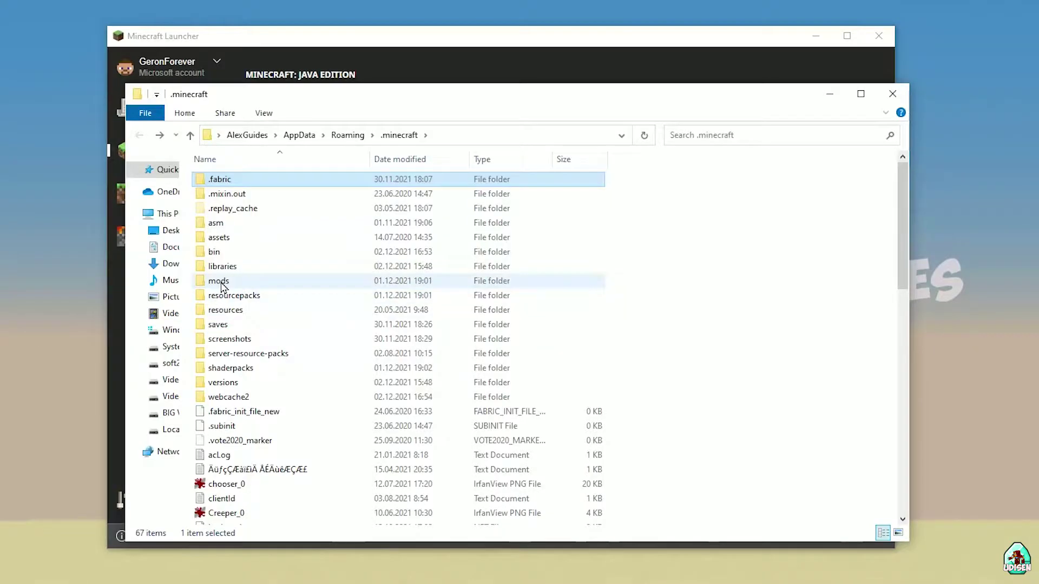
Copy the Pehkui-3.1.0+1.18.1-forge jar from MSI DRIVERS into mods, then minimize the mods window
double_click(222, 284)
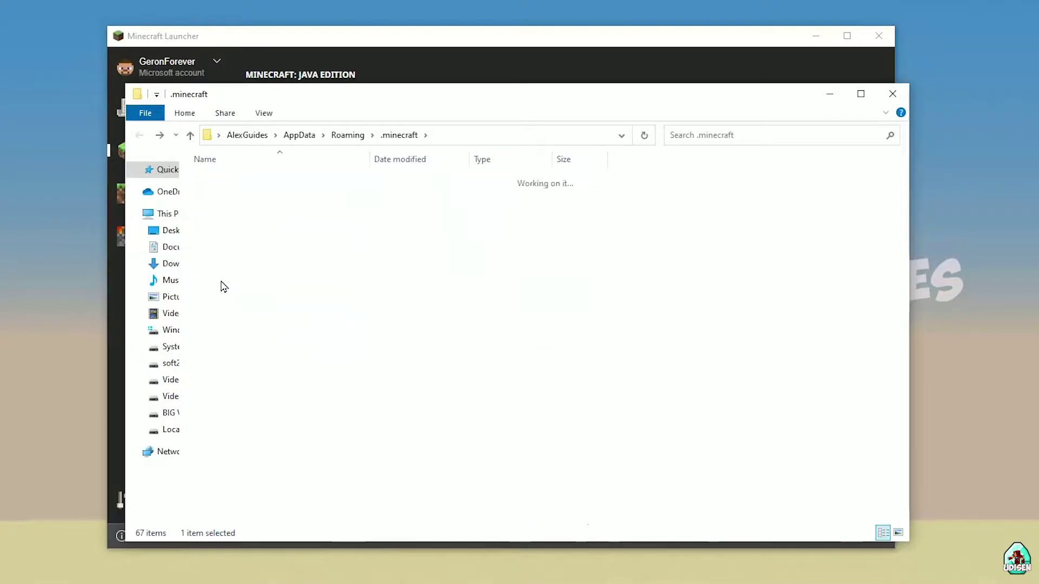
click(824, 97)
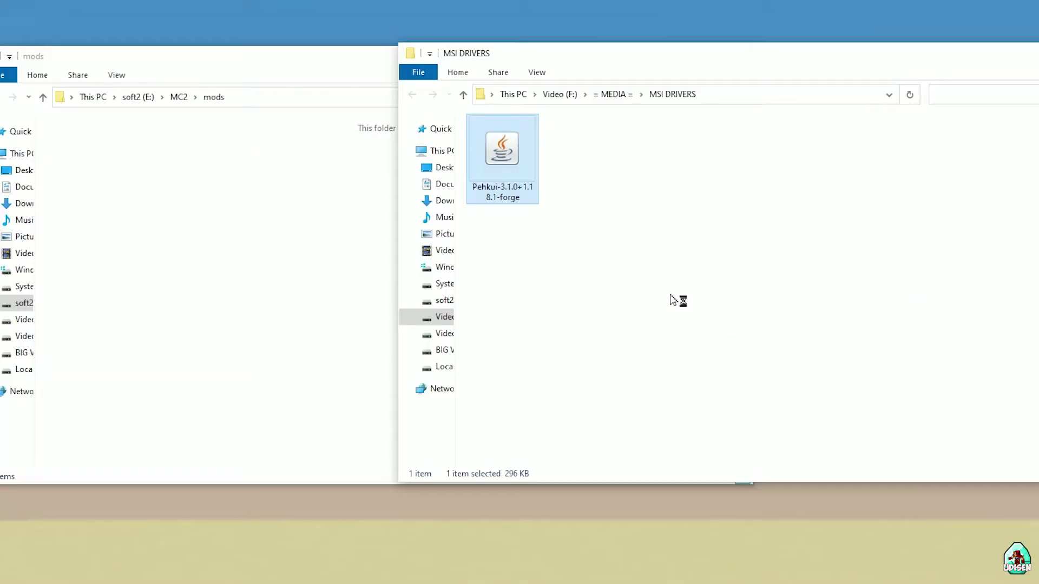
click(669, 290)
click(487, 150)
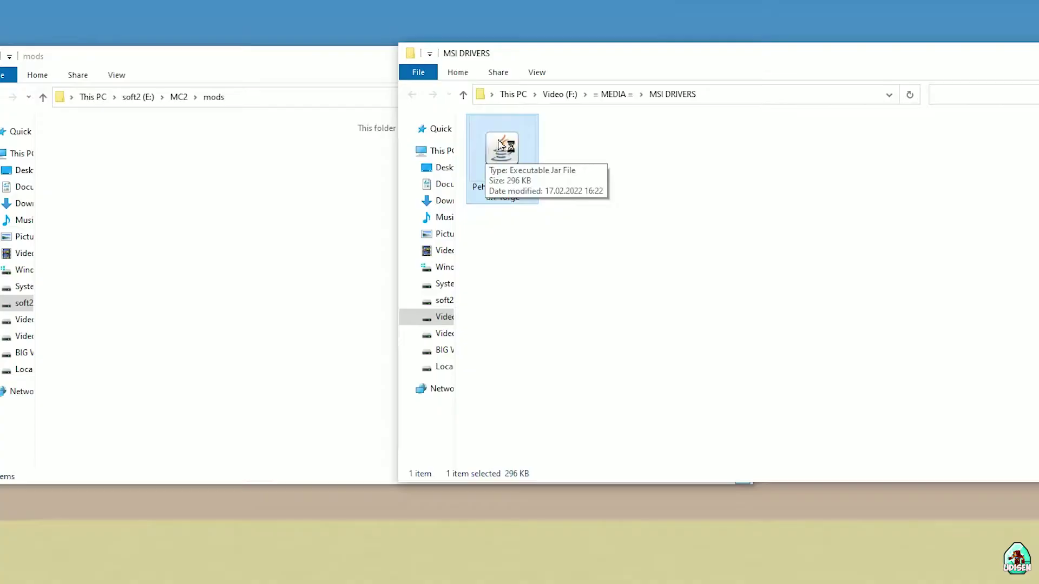
drag(487, 146, 170, 188)
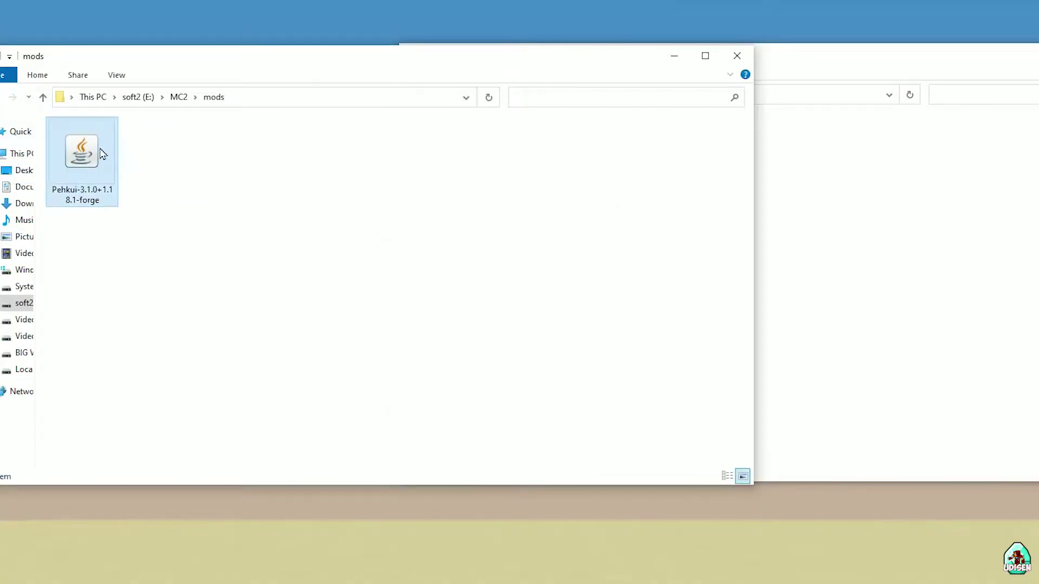
click(671, 58)
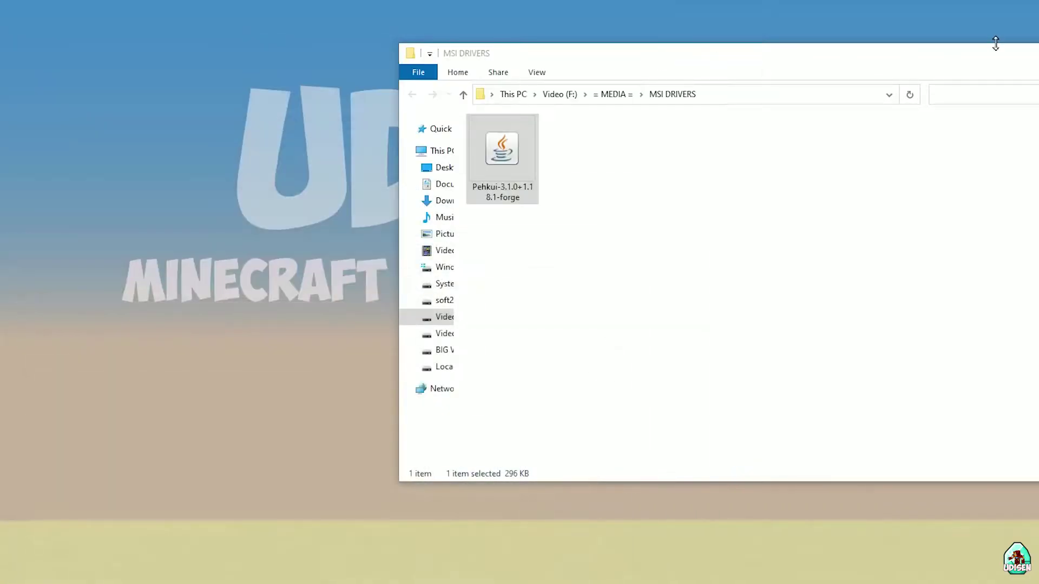
Minimize the MSI DRIVERS window, toggle the Modded filter, and open the forge 1.18.1 installation's settings
key(super+Down)
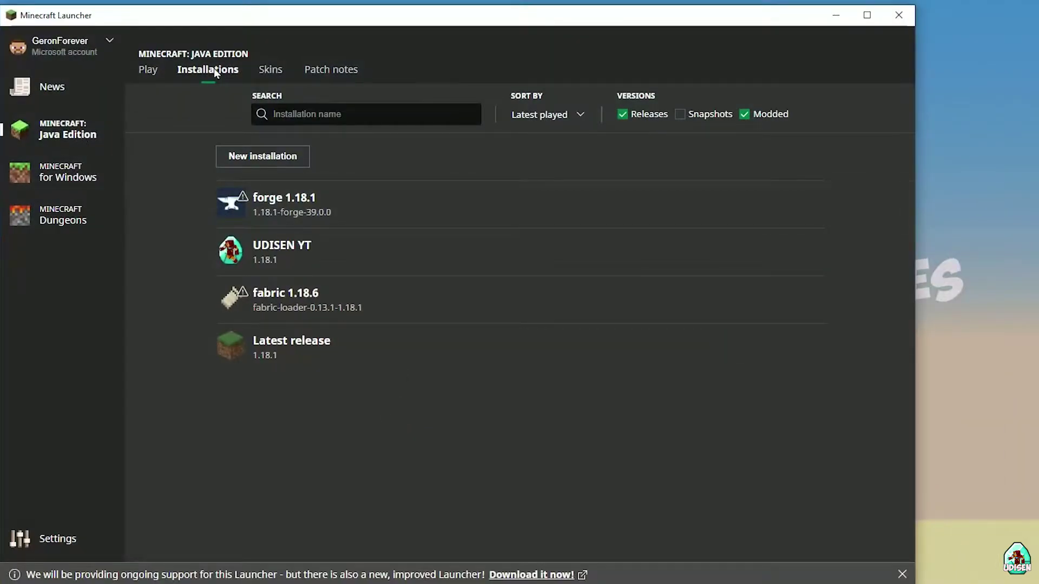
click(747, 115)
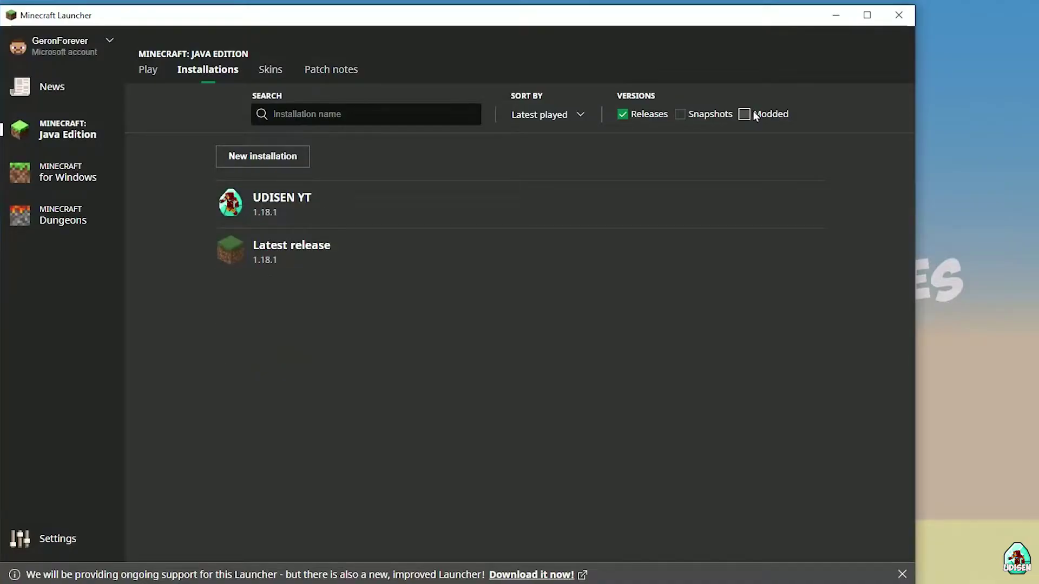
click(757, 116)
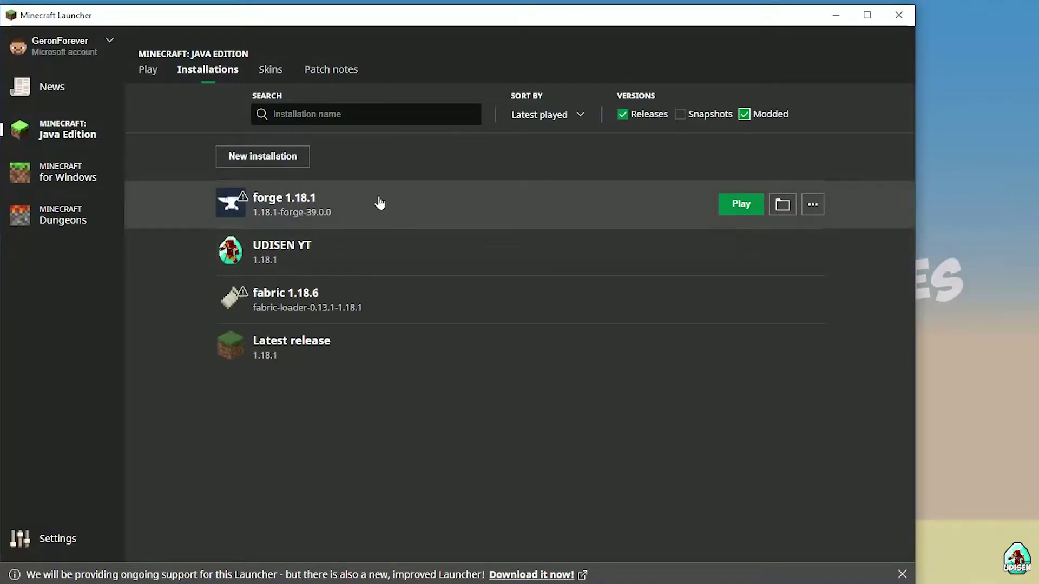
click(374, 204)
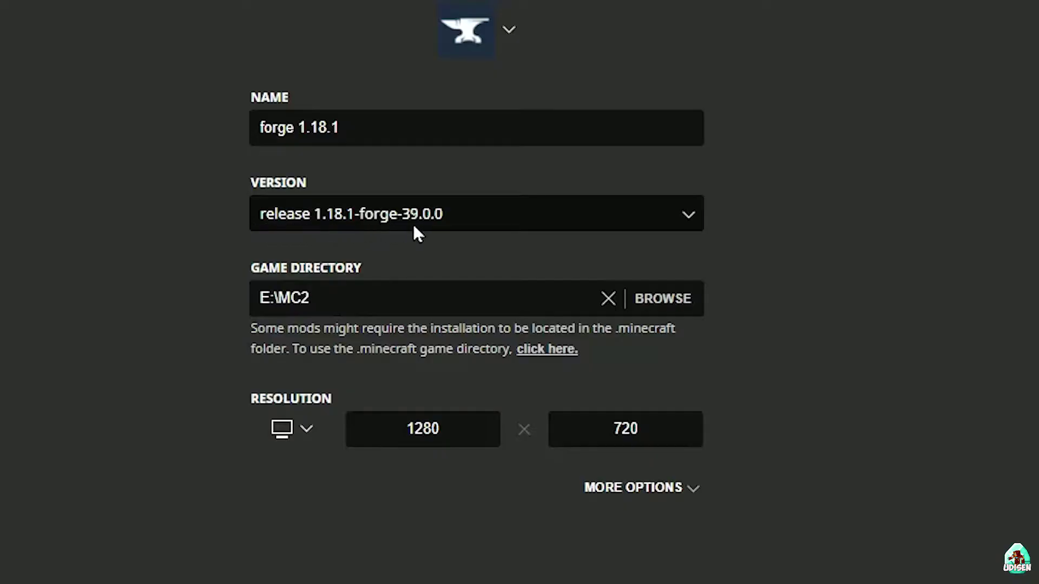
Rename the forge installation to 'forge 1.18.5' and save it
click(360, 121)
key(BackSpace)
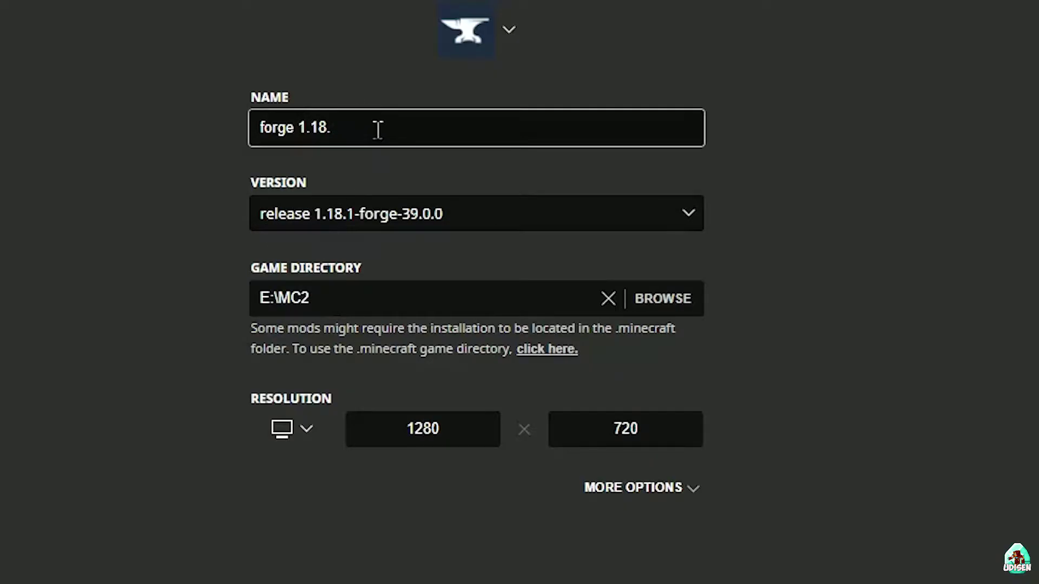
text(2)
click(369, 164)
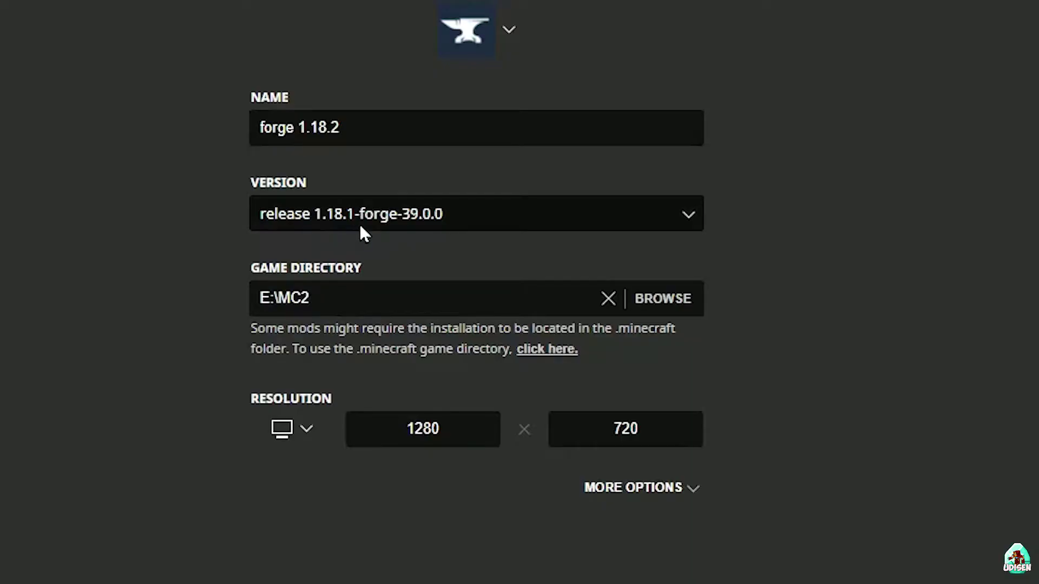
click(368, 117)
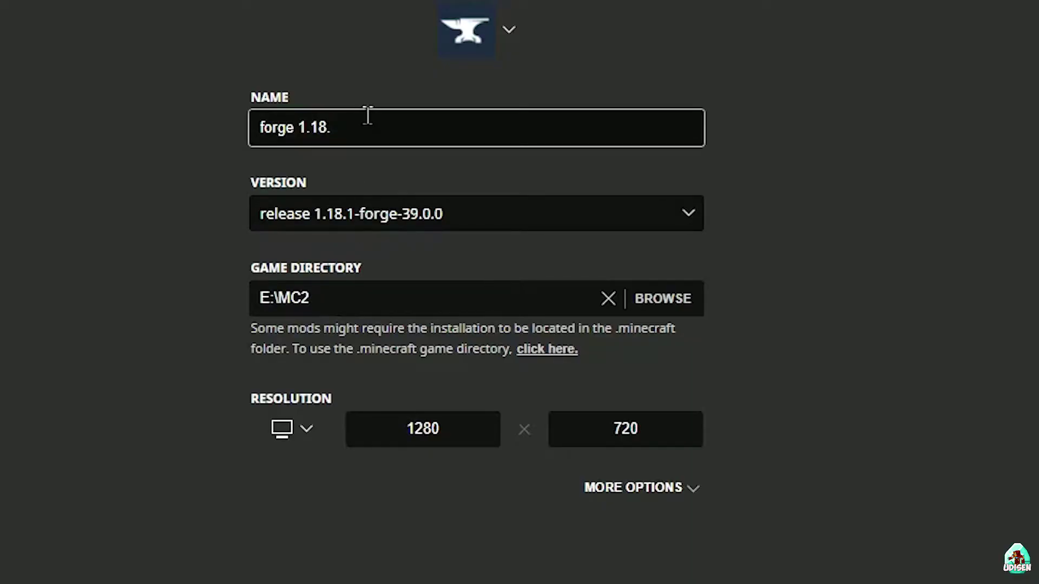
click(218, 204)
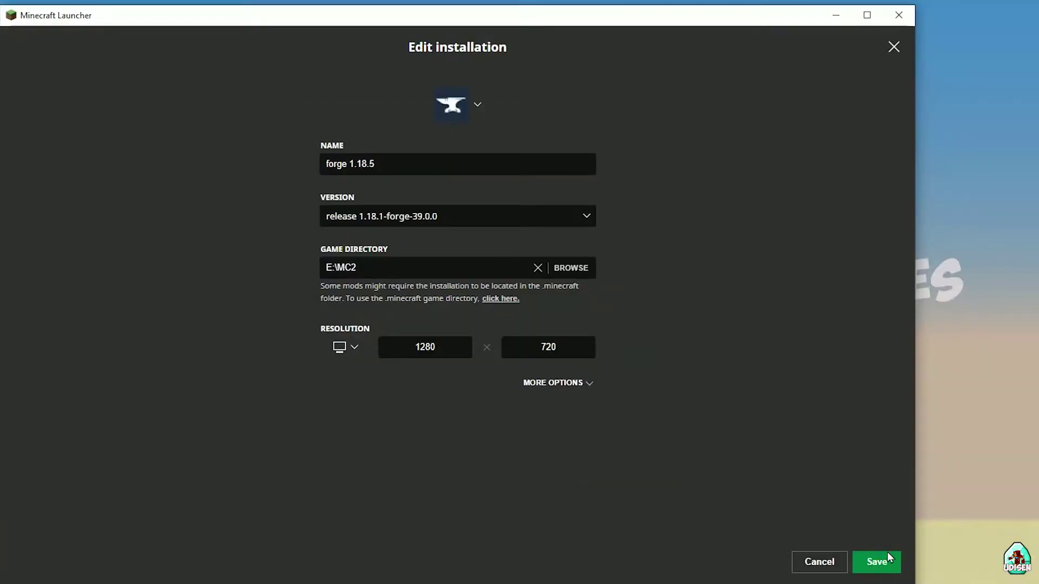
click(888, 555)
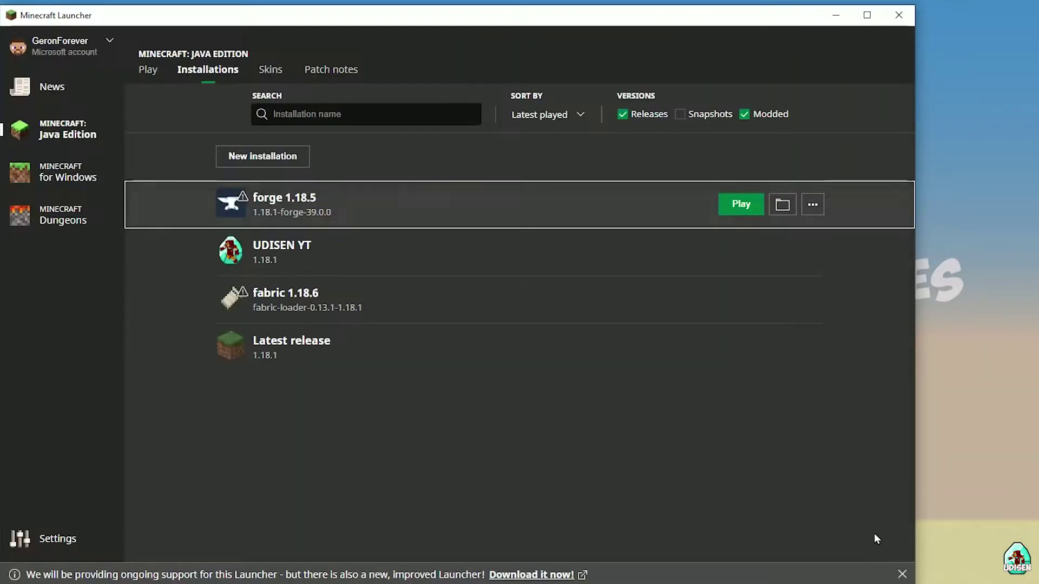
Reopen forge 1.18.5's settings, select its name, and close without keeping changes
click(739, 206)
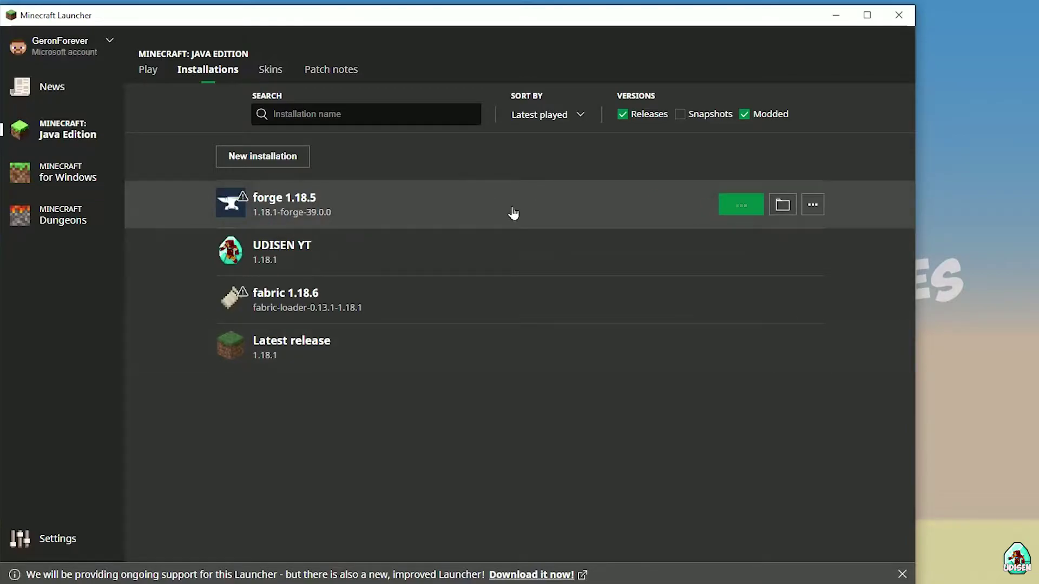
click(489, 210)
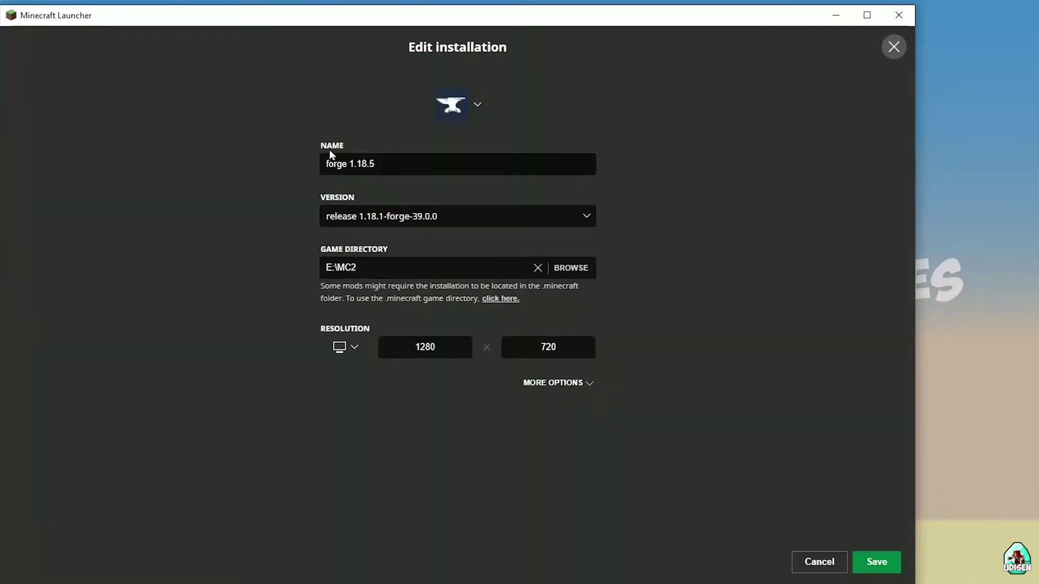
click(401, 166)
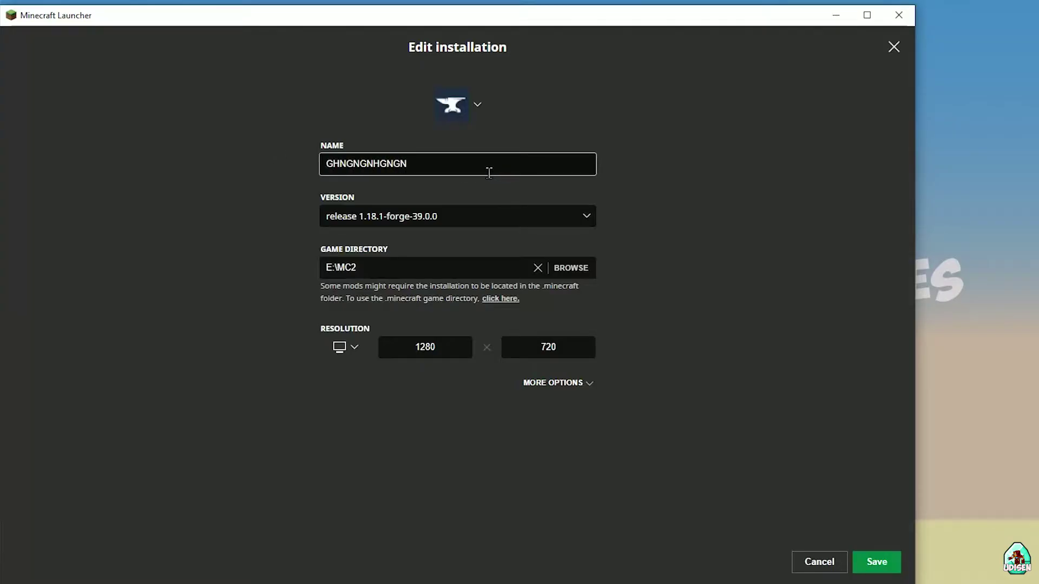
drag(472, 168, 273, 186)
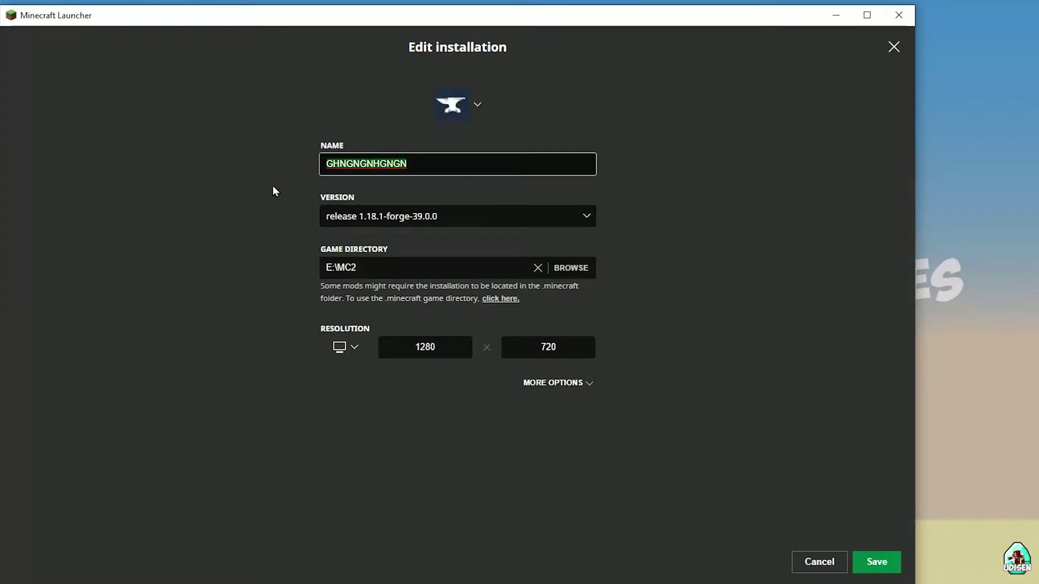
click(809, 561)
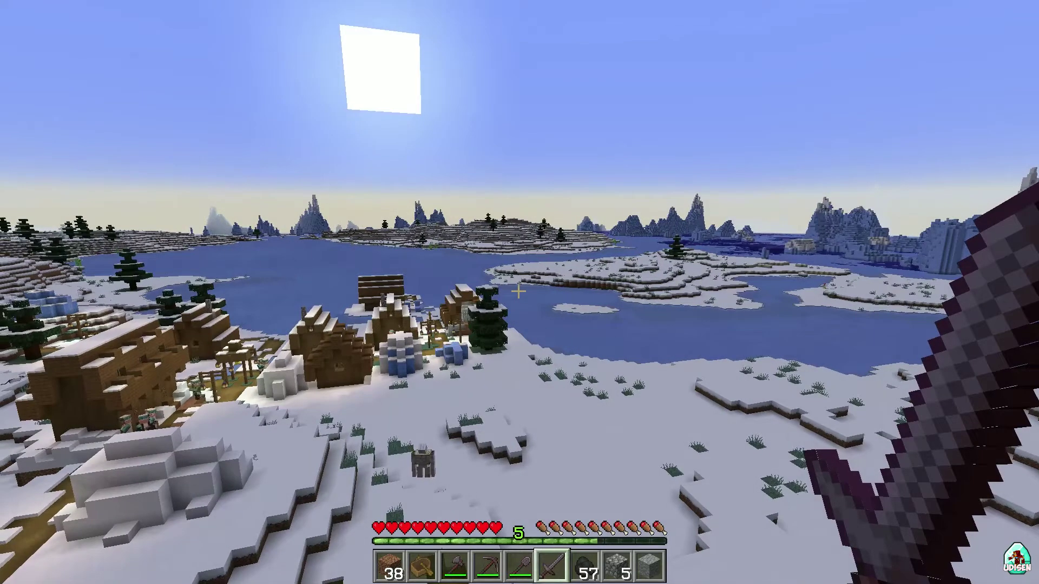
Cycle the camera through third-person back and front views, returning to first person
key(F5)
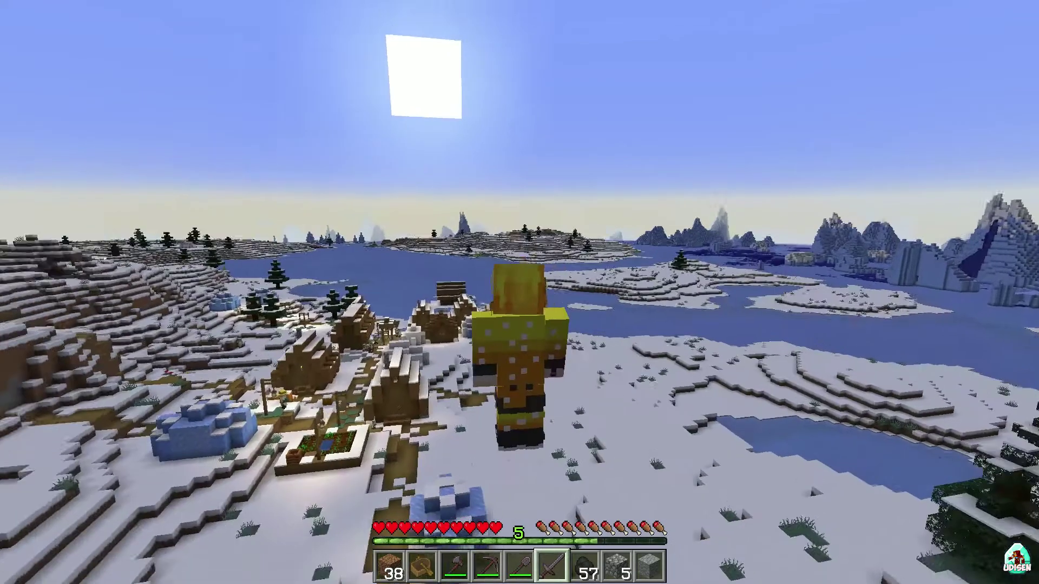
key(F5)
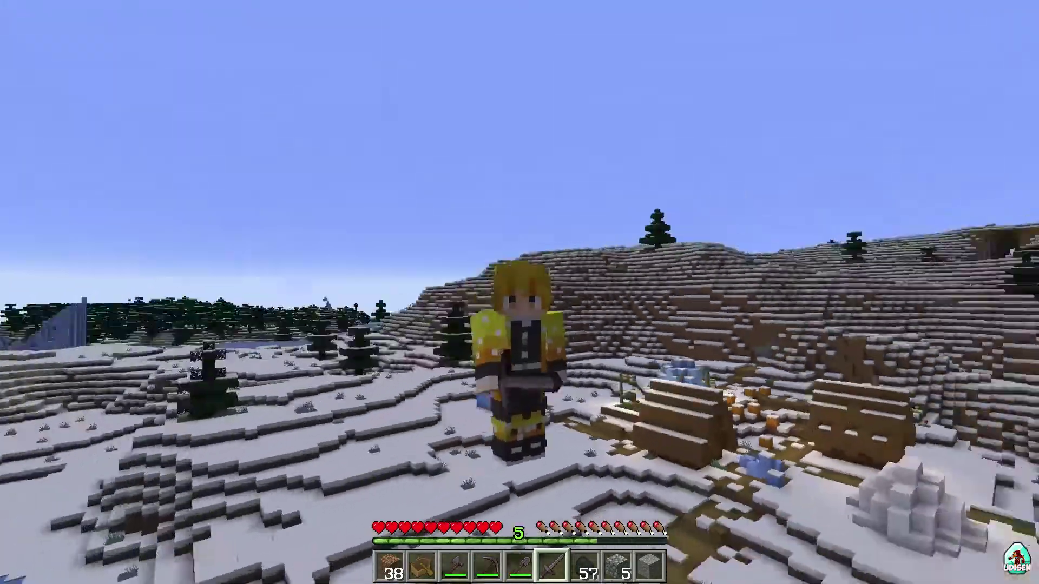
key(F5)
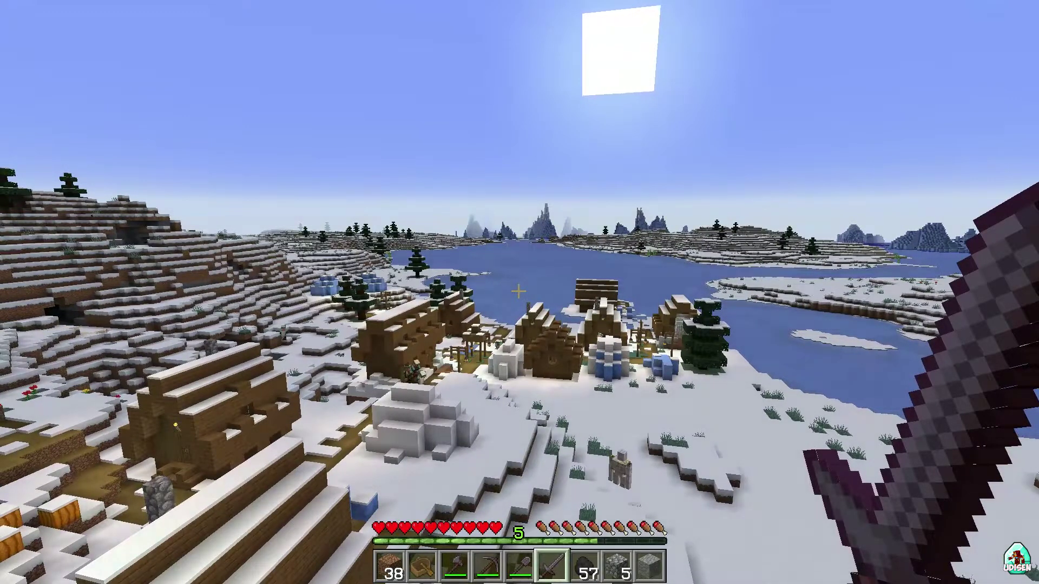
Recall the earlier scale command, change it to scale 1 targeting the player, and run it
key(t)
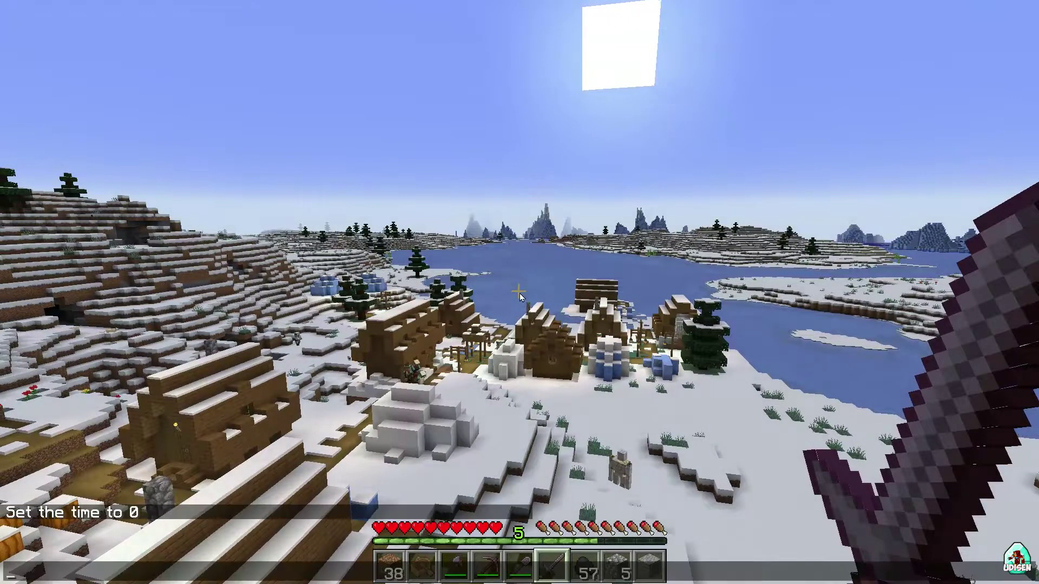
key(Up)
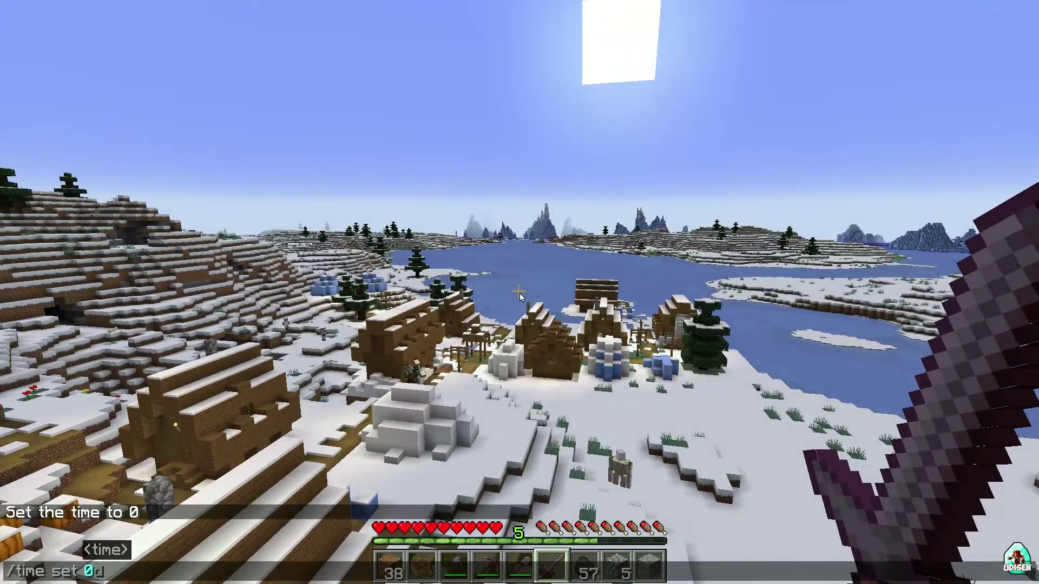
key(Up)
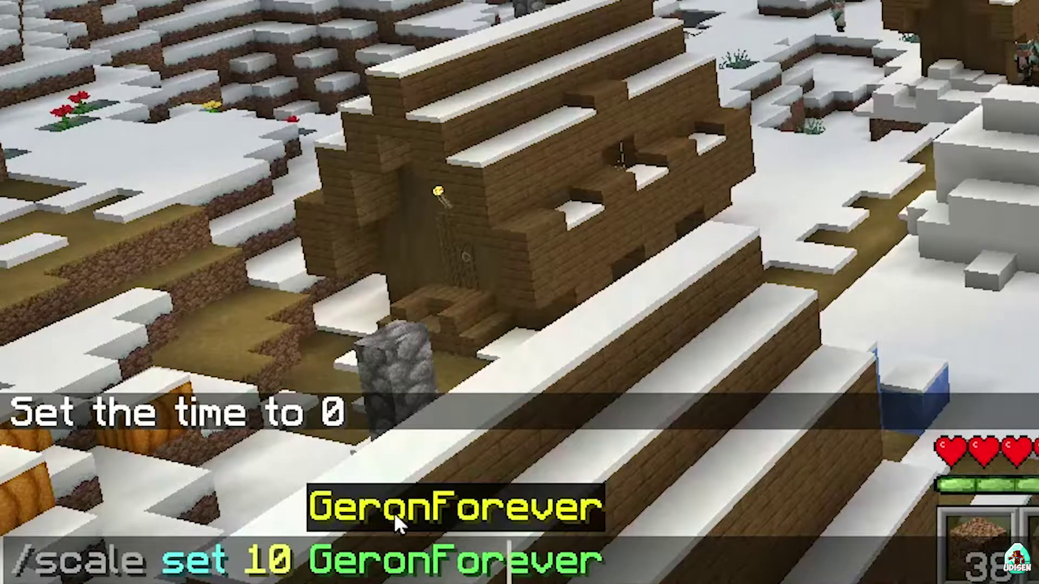
key(Left)
key(Left)
key(Left)
key(Left)
key(Left)
key(Left)
key(Left)
key(Left)
key(Left)
key(Left)
key(Left)
key(Left)
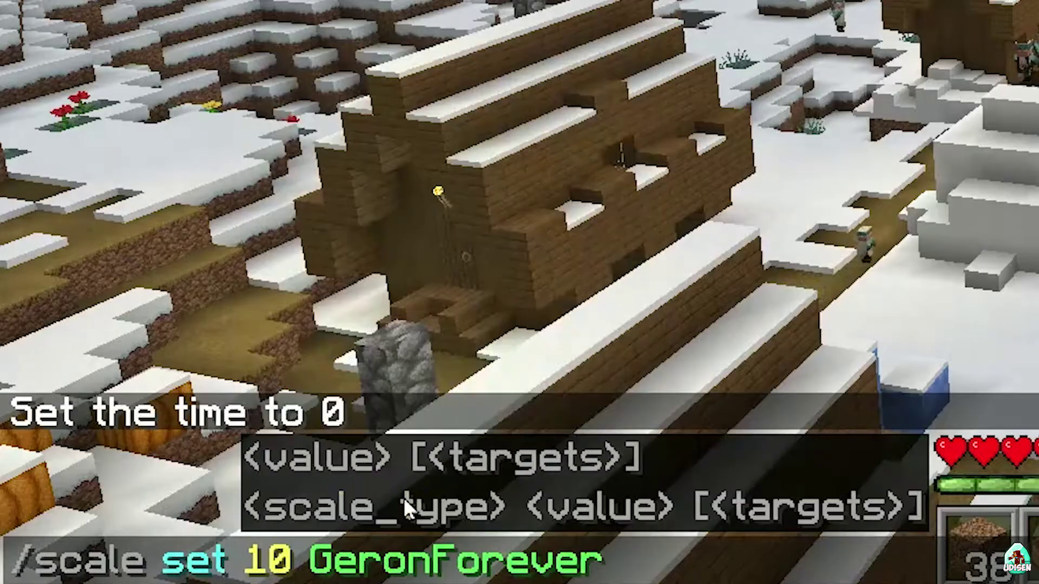
key(BackSpace)
key(Left)
key(Left)
key(Left)
key(Left)
key(Left)
key(Left)
key(Left)
key(Left)
key(Left)
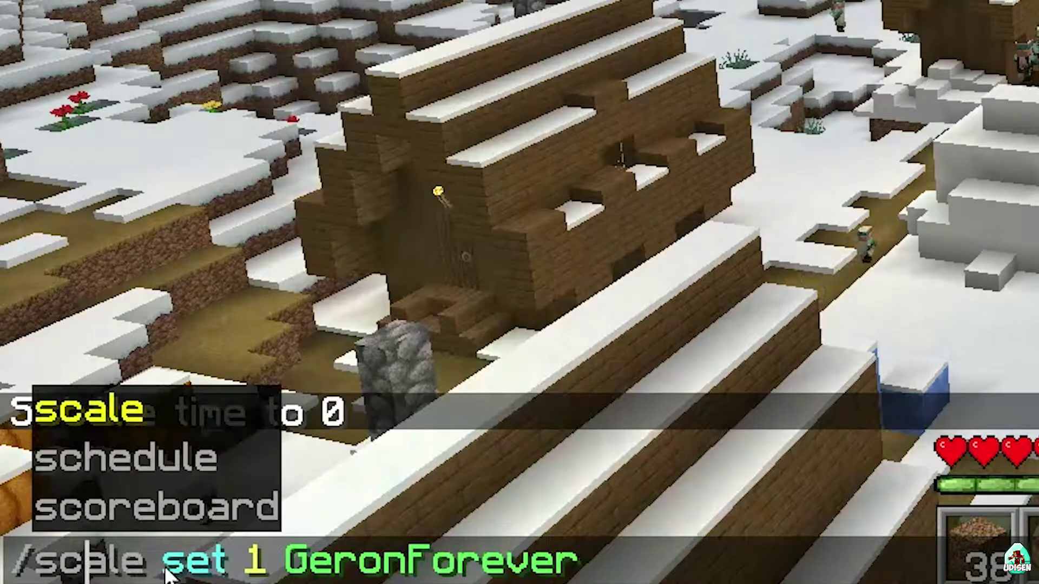
key(Right)
key(Right)
key(Right)
key(Right)
key(Right)
key(Right)
key(Right)
key(Right)
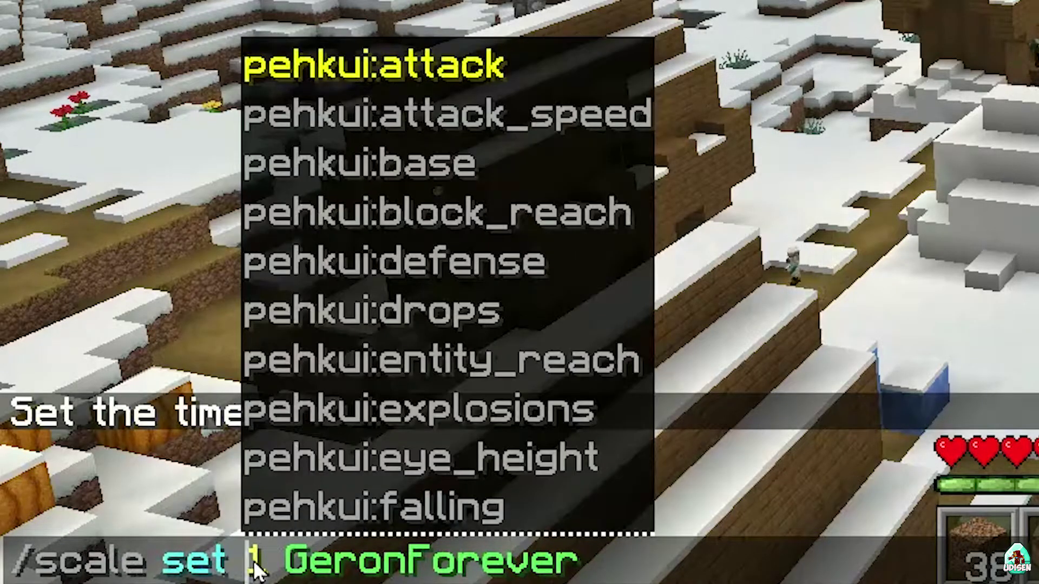
key(Right)
key(Right)
key(Right)
key(Right)
key(Right)
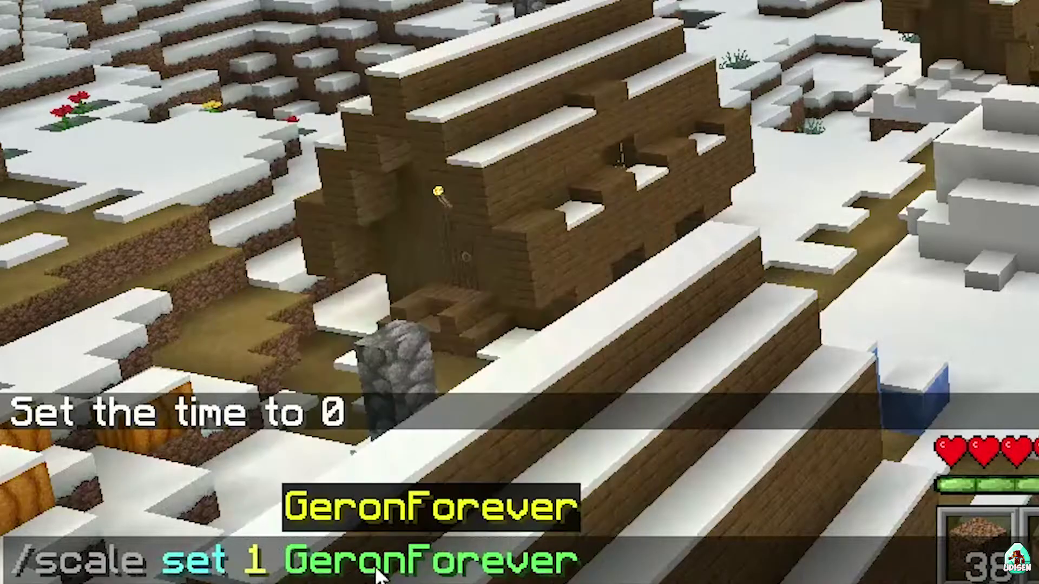
key(Delete)
key(Delete)
text(on)
key(ctrl+BackSpace)
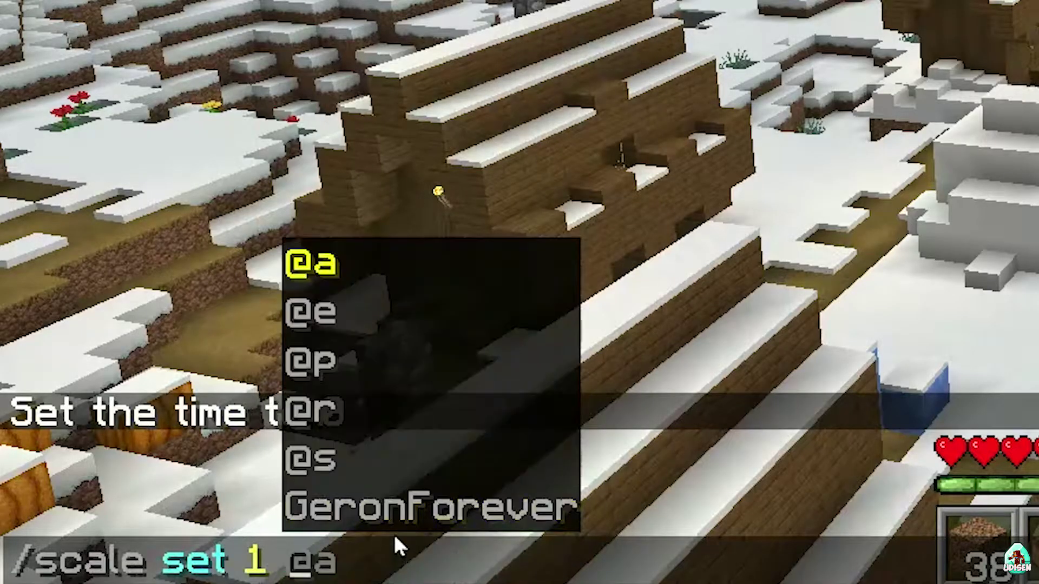
key(Up)
click(387, 518)
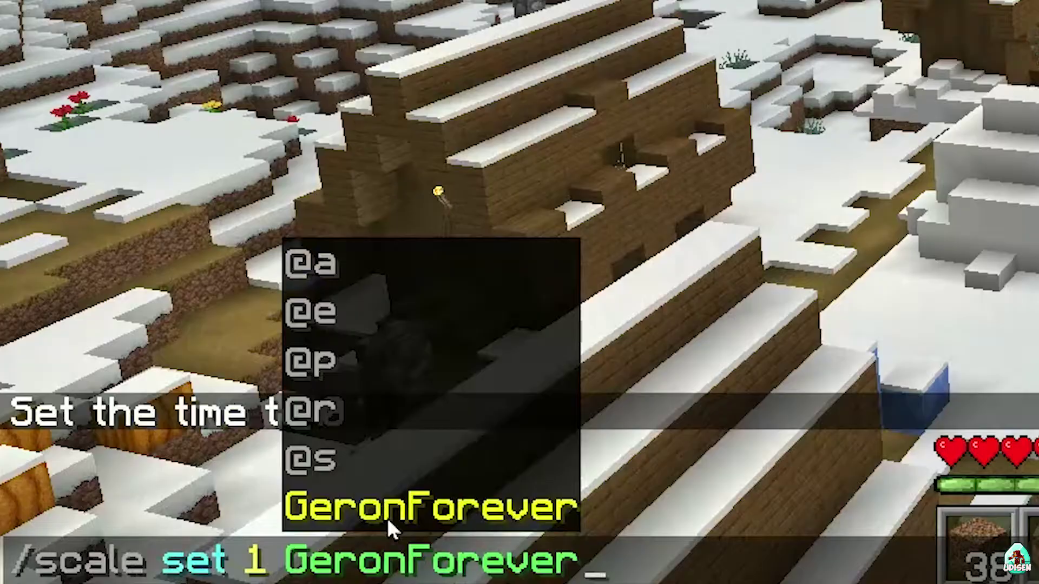
key(Escape)
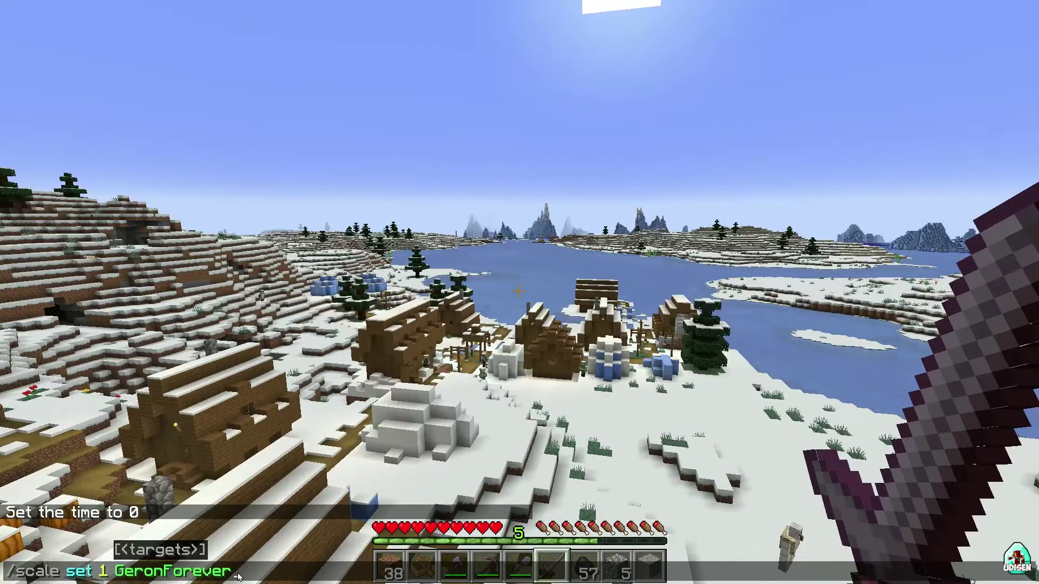
key(Return)
Walk into the village, then submit a scale command of 2 targeting minecraft:villager
key(w)
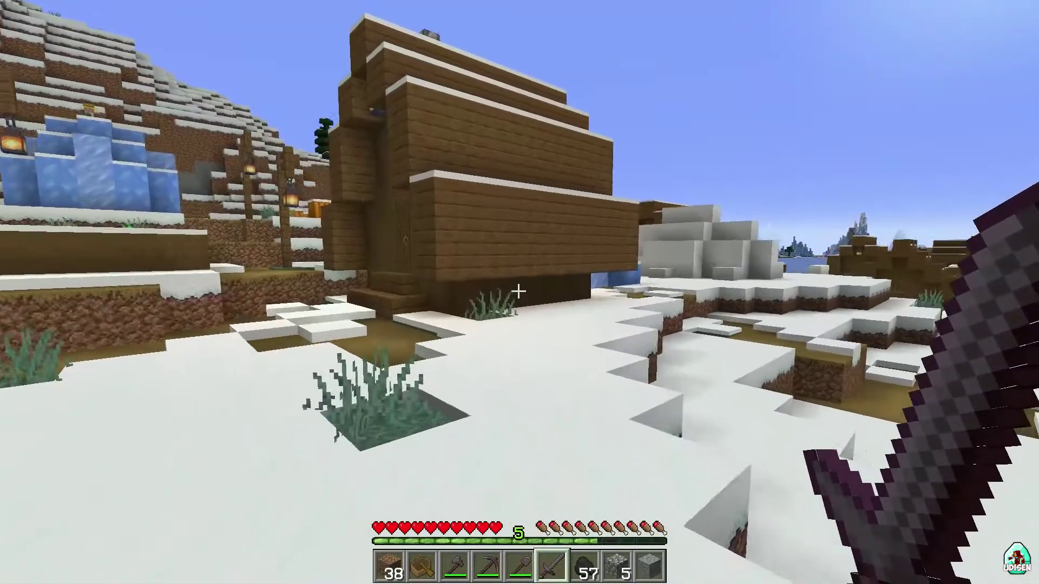
key(F5)
key(F5)
key(F5)
key(w)
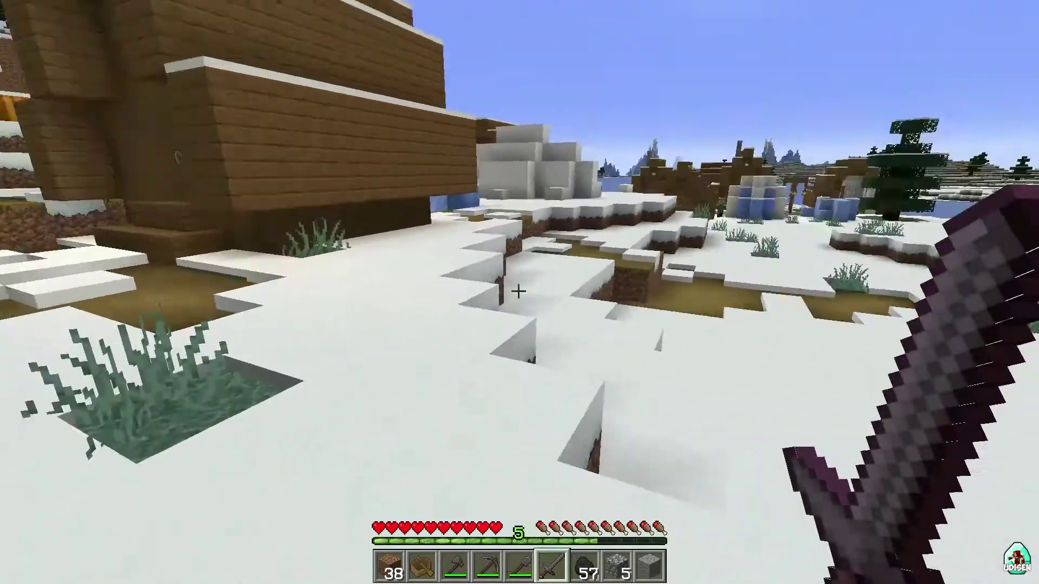
text(ty)
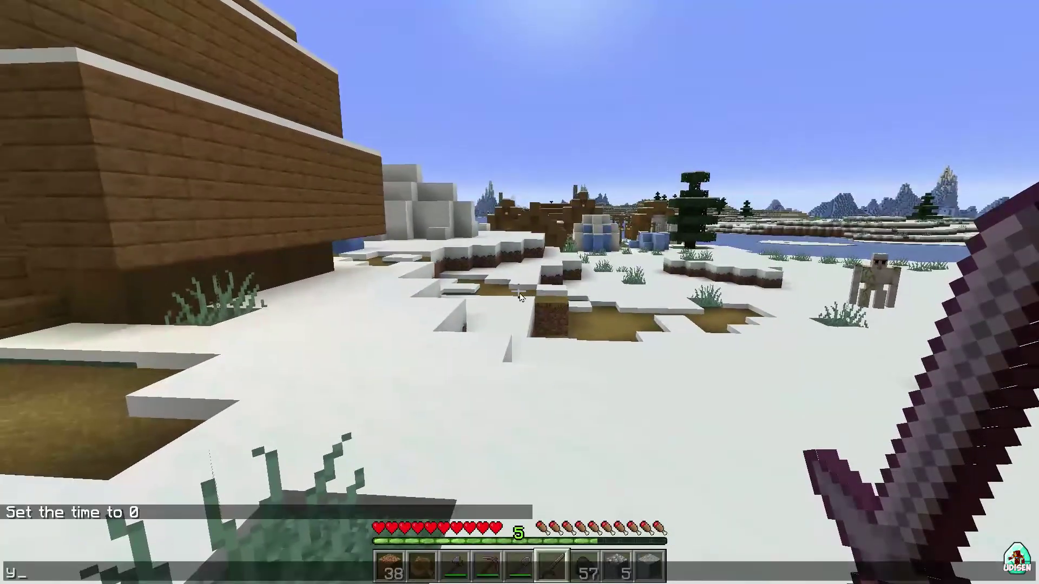
key(Up)
key(Left)
key(Left)
key(Left)
key(BackSpace)
key(BackSpace)
key(BackSpace)
key(BackSpace)
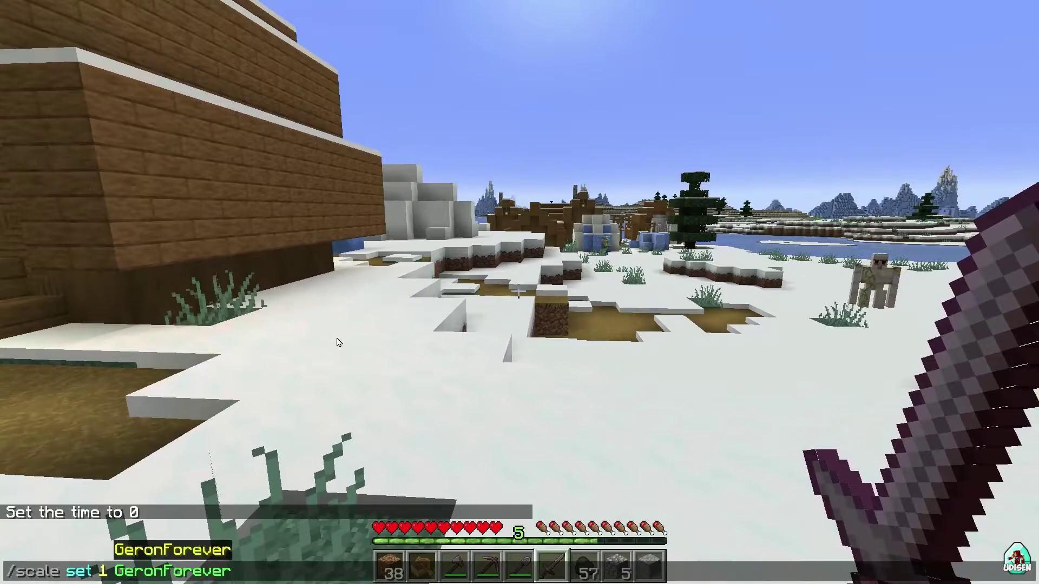
key(BackSpace)
key(BackSpace)
key(BackSpace)
key(BackSpace)
key(BackSpace)
key(BackSpace)
key(BackSpace)
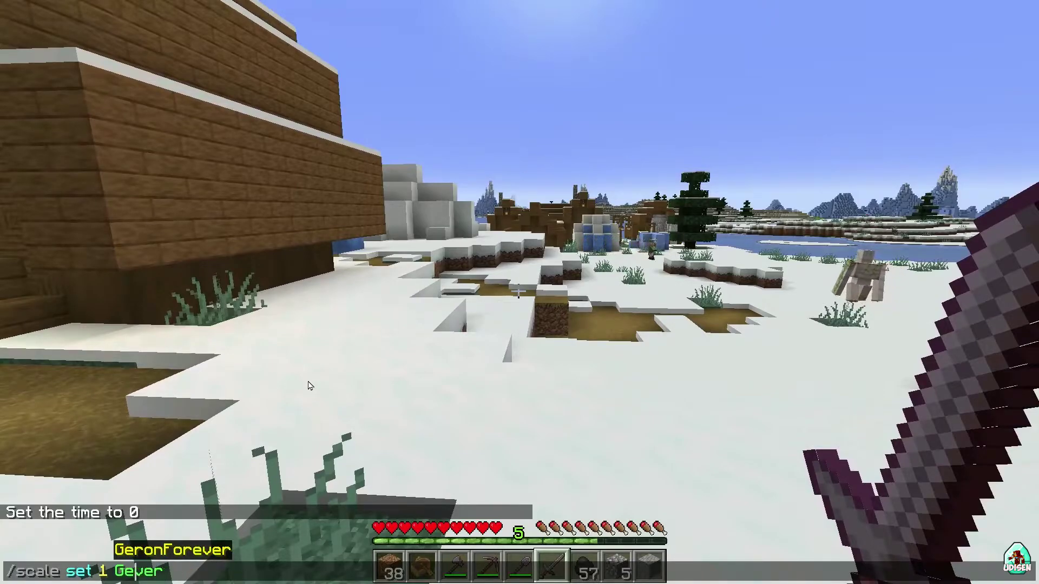
key(Delete)
key(Delete)
key(Delete)
text(2 m)
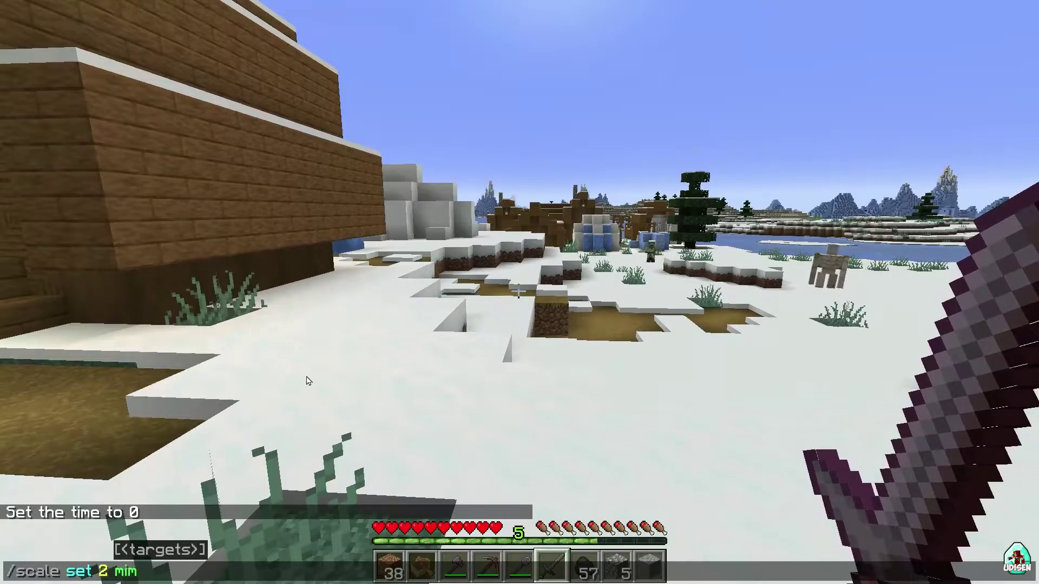
text(inecraf)
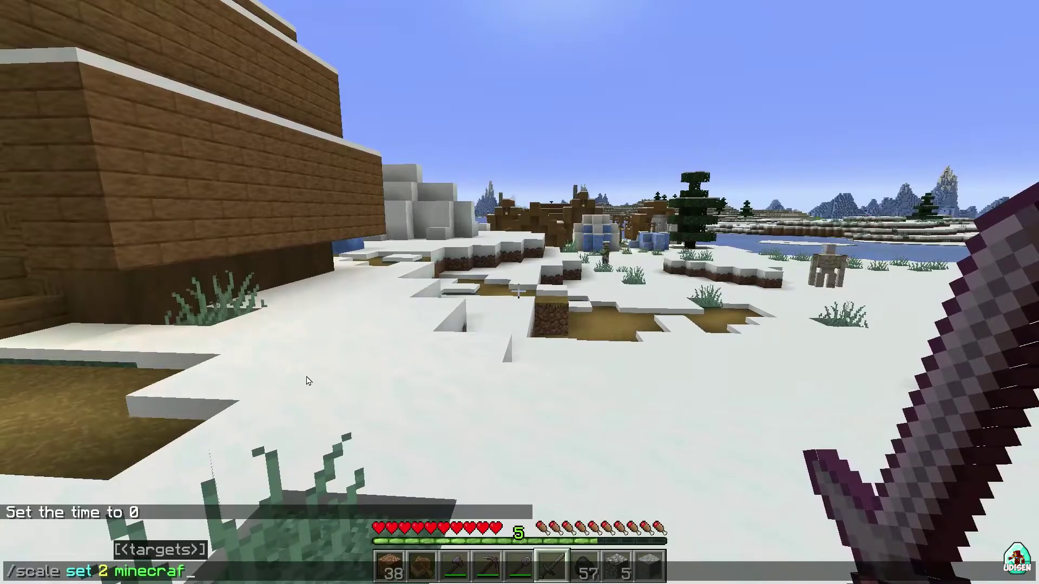
text(t:vi)
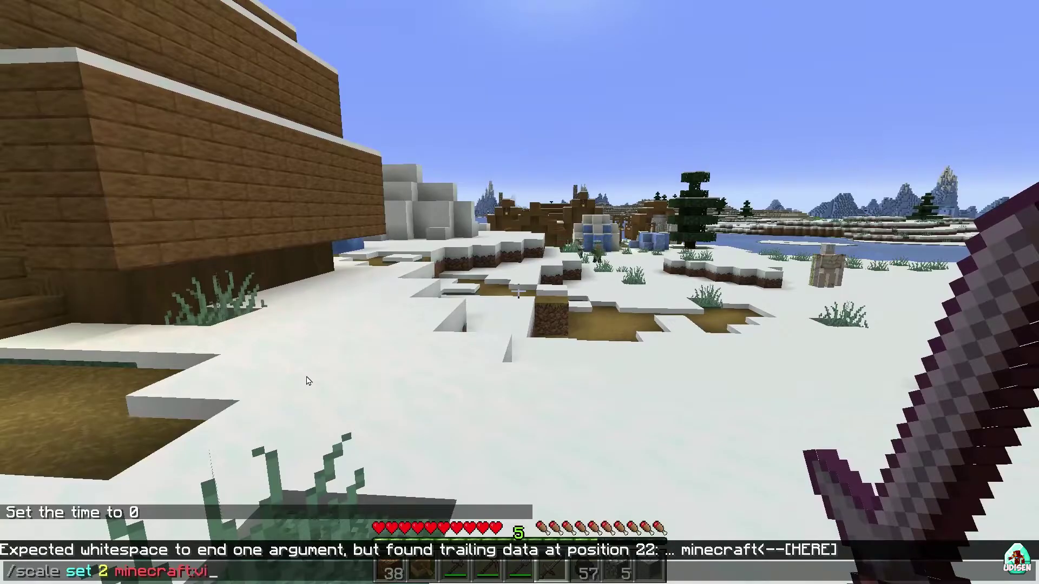
text(llager)
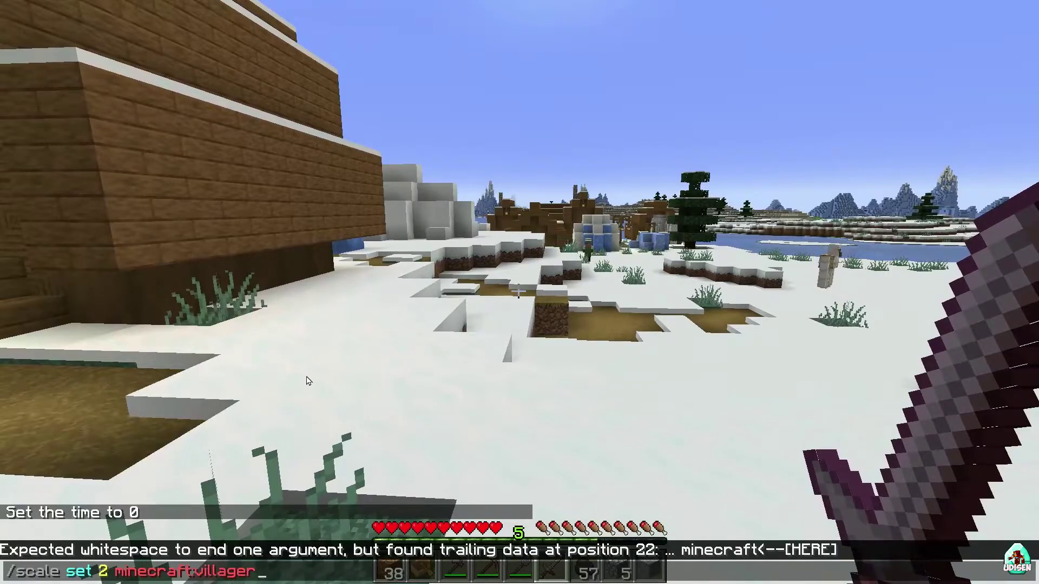
key(Return)
Recall the failed villager command and rework it into /scale set 0.1
key(t)
key(Up)
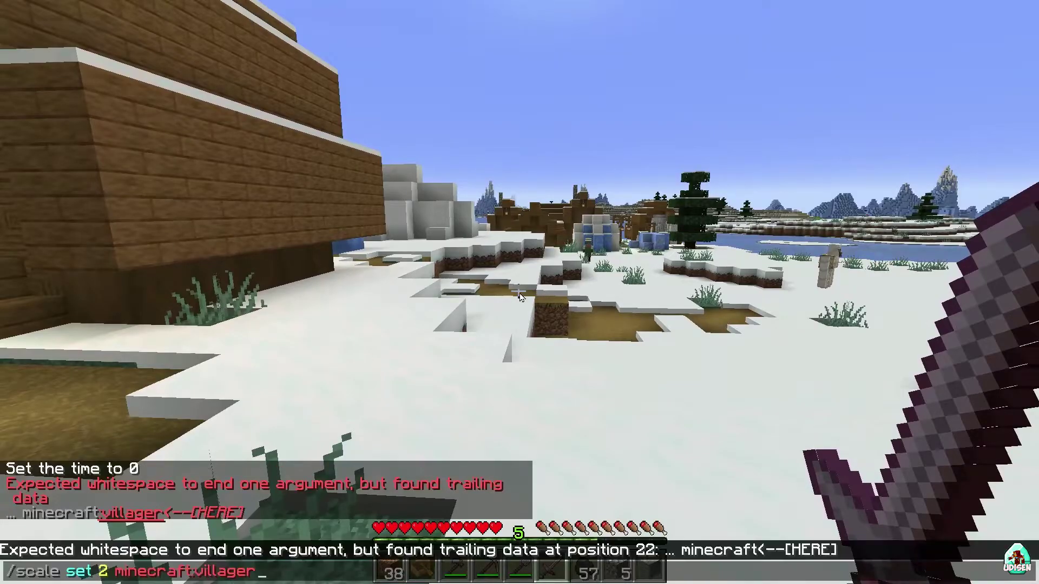
key(BackSpace)
key(BackSpace)
key(BackSpace)
key(BackSpace)
key(BackSpace)
key(BackSpace)
key(BackSpace)
key(BackSpace)
key(BackSpace)
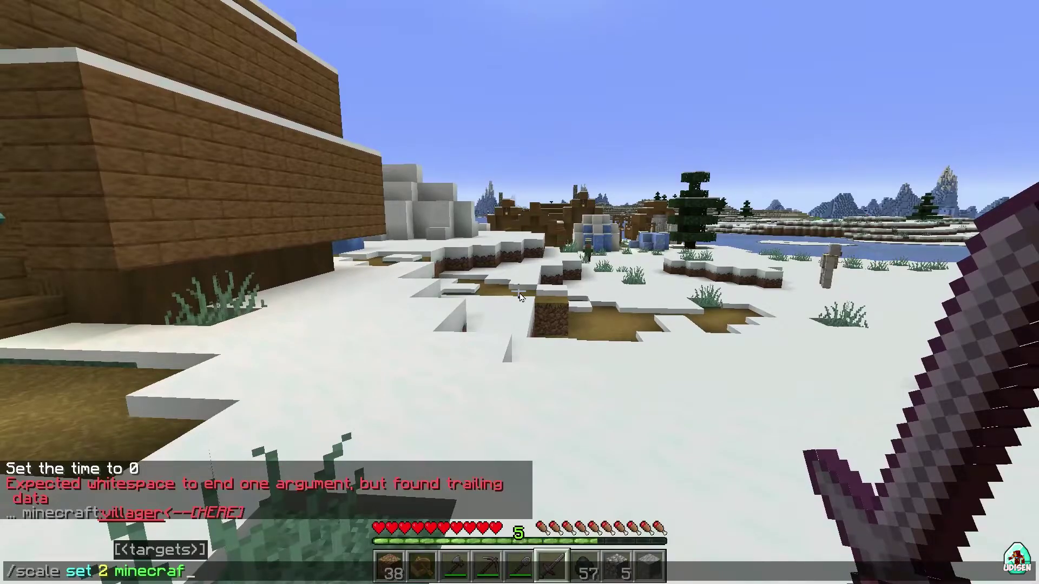
key(BackSpace)
key(BackSpace)
key(BackSpace)
key(BackSpace)
key(BackSpace)
key(BackSpace)
key(BackSpace)
key(BackSpace)
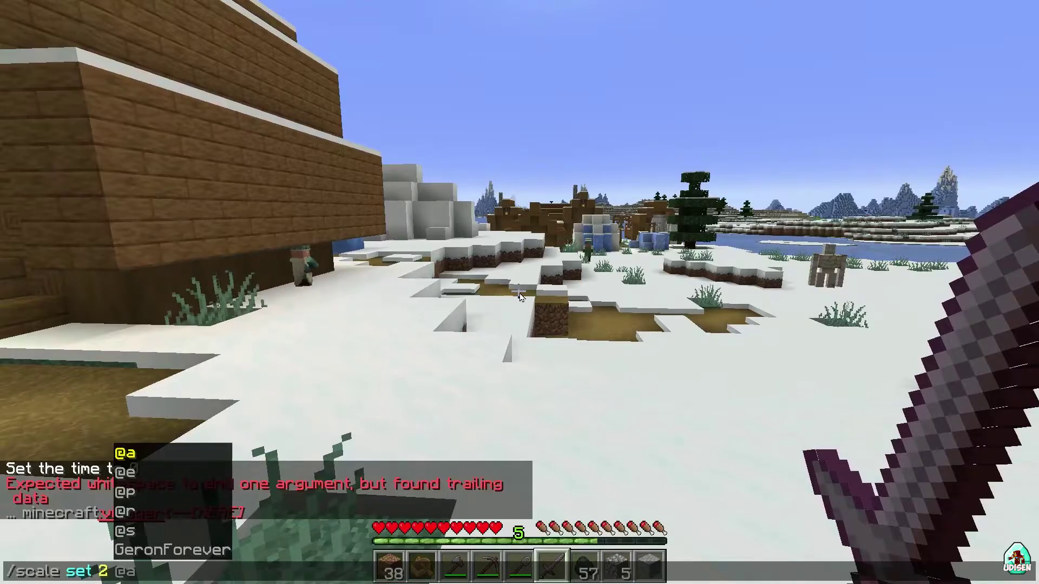
text(w)
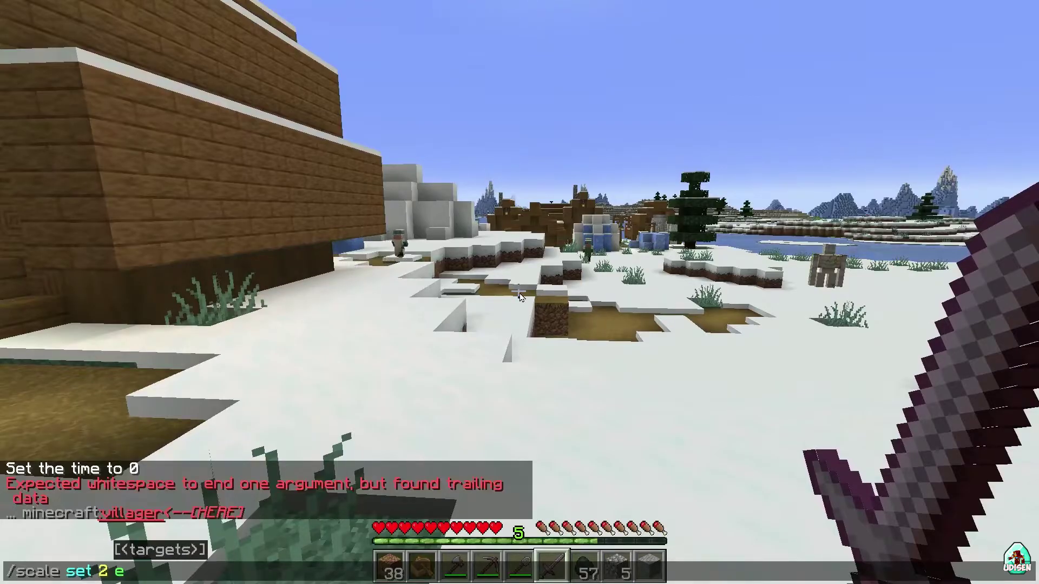
key(BackSpace)
text(r)
key(BackSpace)
text(i)
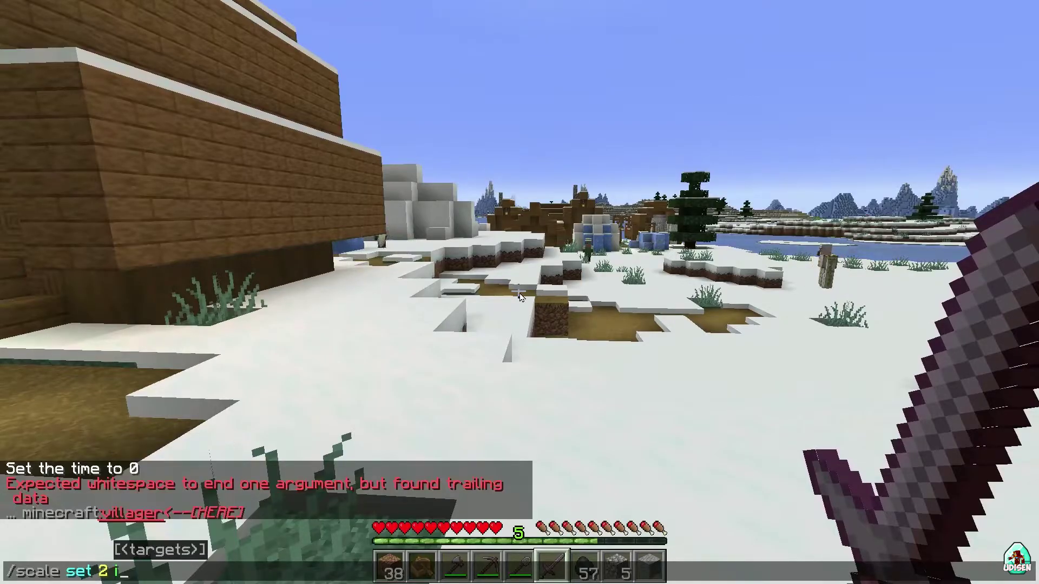
key(BackSpace)
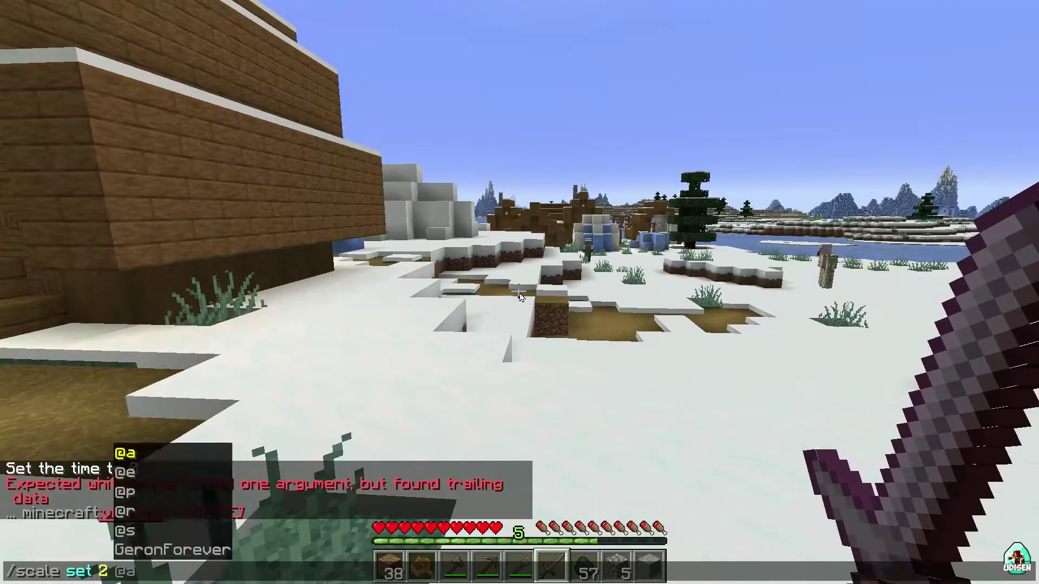
text(p)
key(BackSpace)
key(BackSpace)
key(BackSpace)
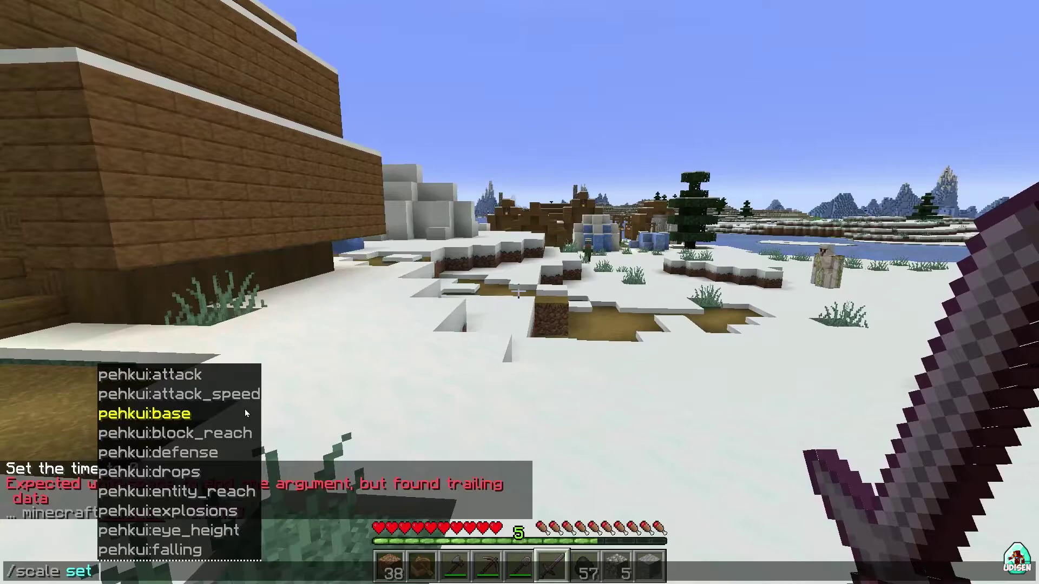
text(0.1)
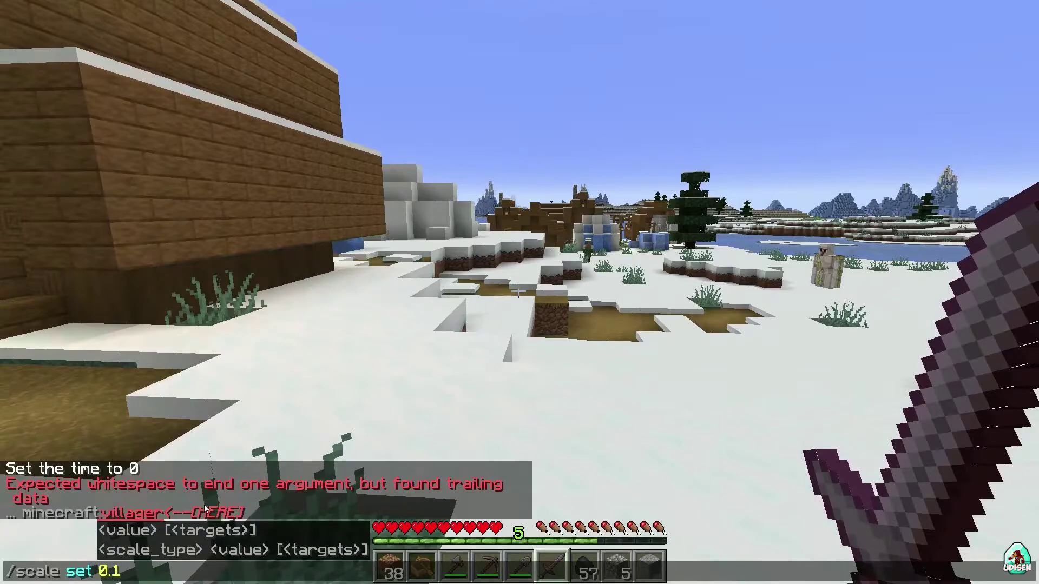
Fill in the player target, run /scale set 0.1, and check the tiny player in each camera view
key(Tab)
key(Return)
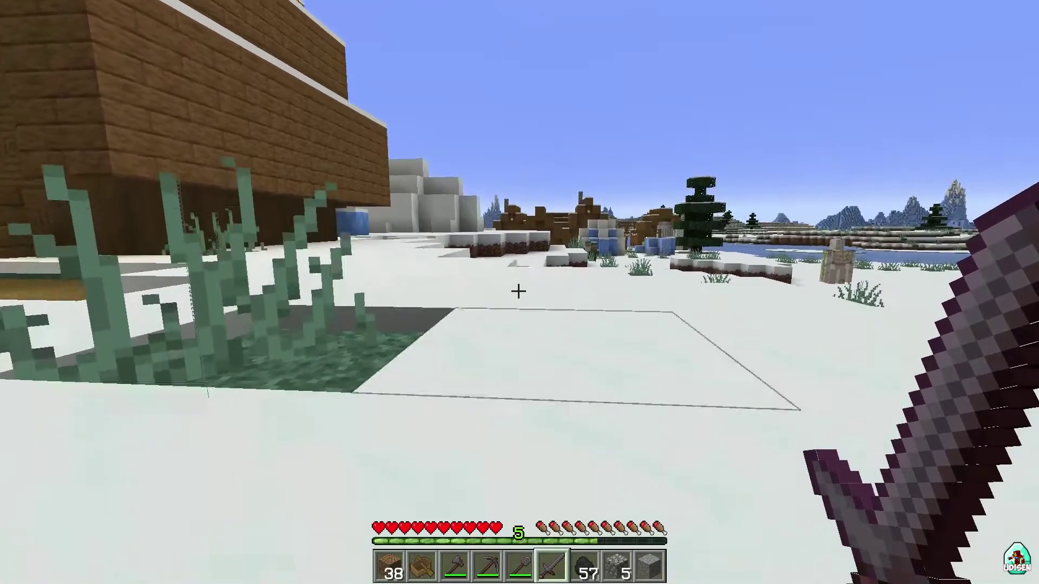
key(F5)
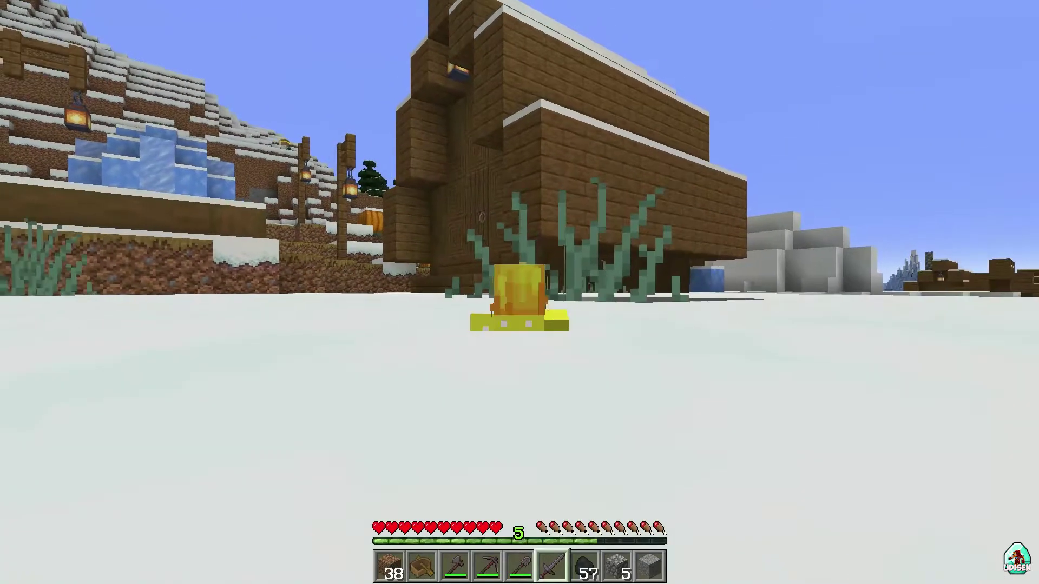
key(F5)
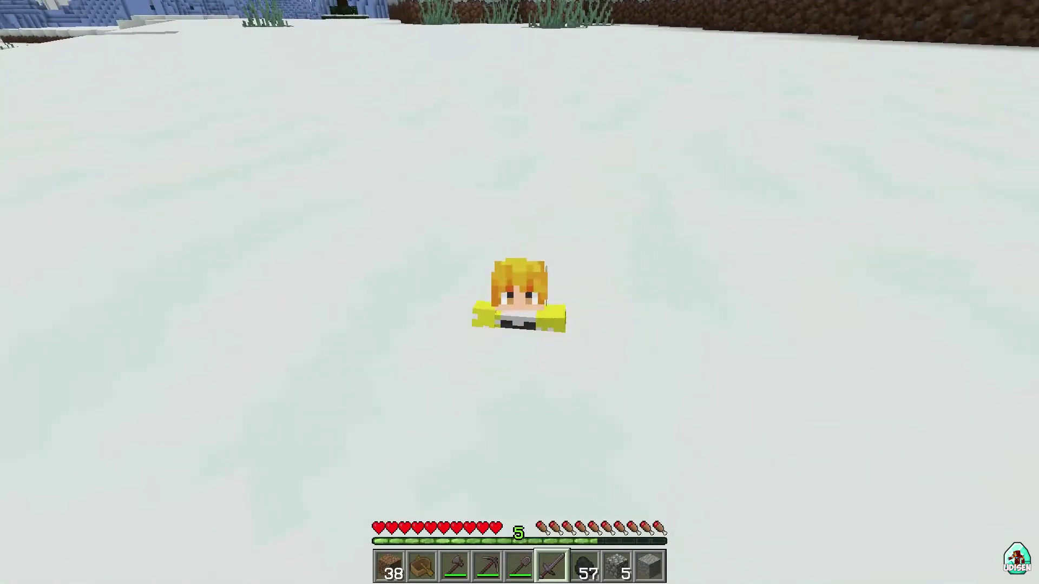
key(F5)
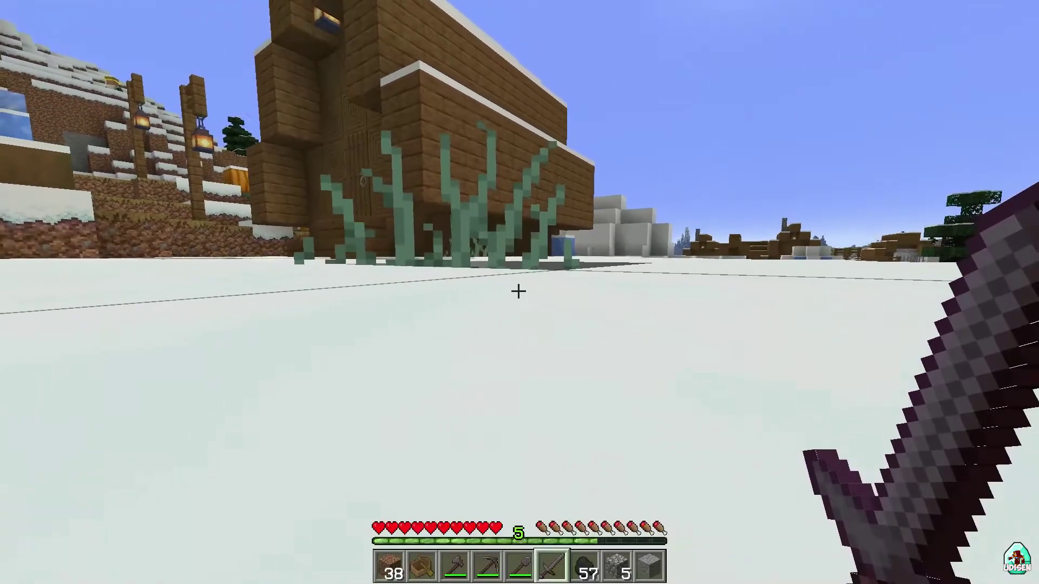
Walk toward the house and swing the sword at the grass in front view
key(w)
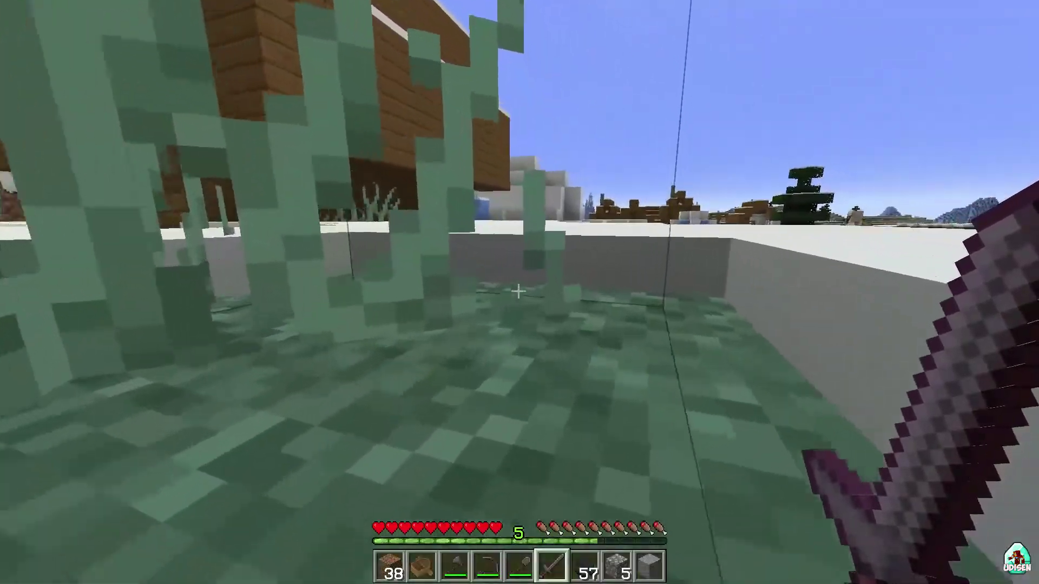
key(F5)
key(F5)
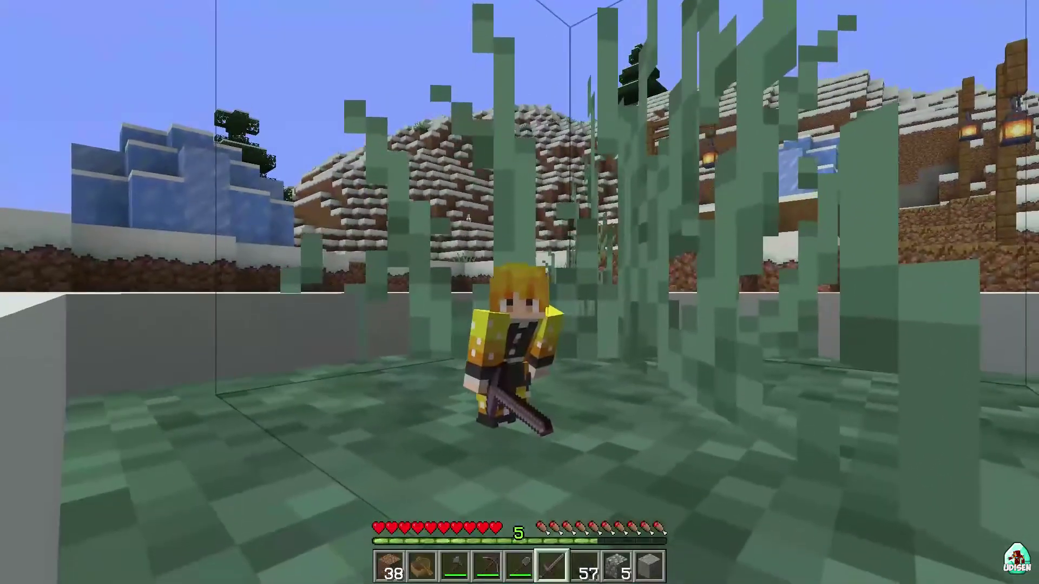
click(520, 292)
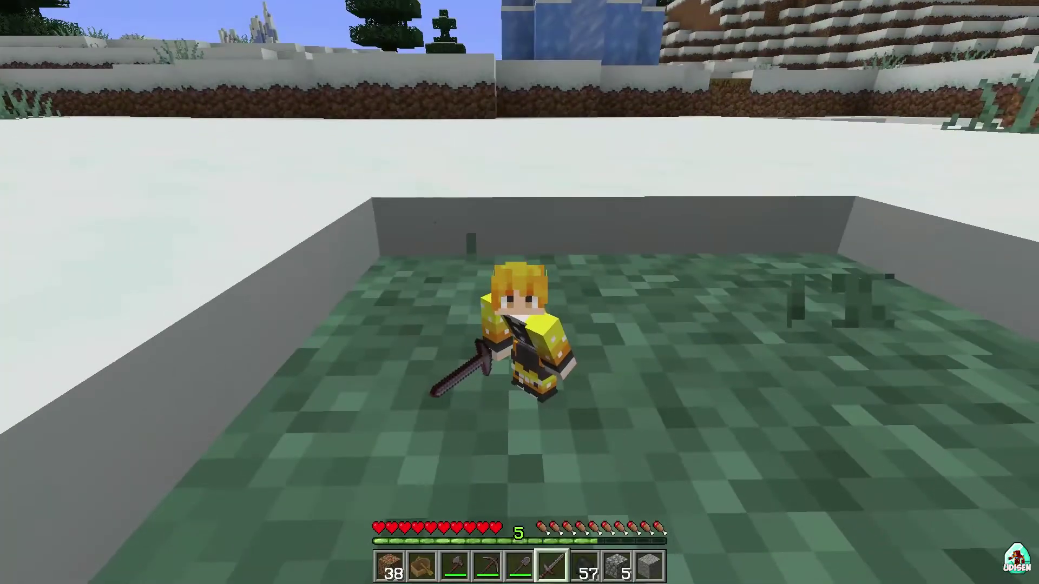
Run /kill, respawn, and walk toward the crafting table in first person
text(/l)
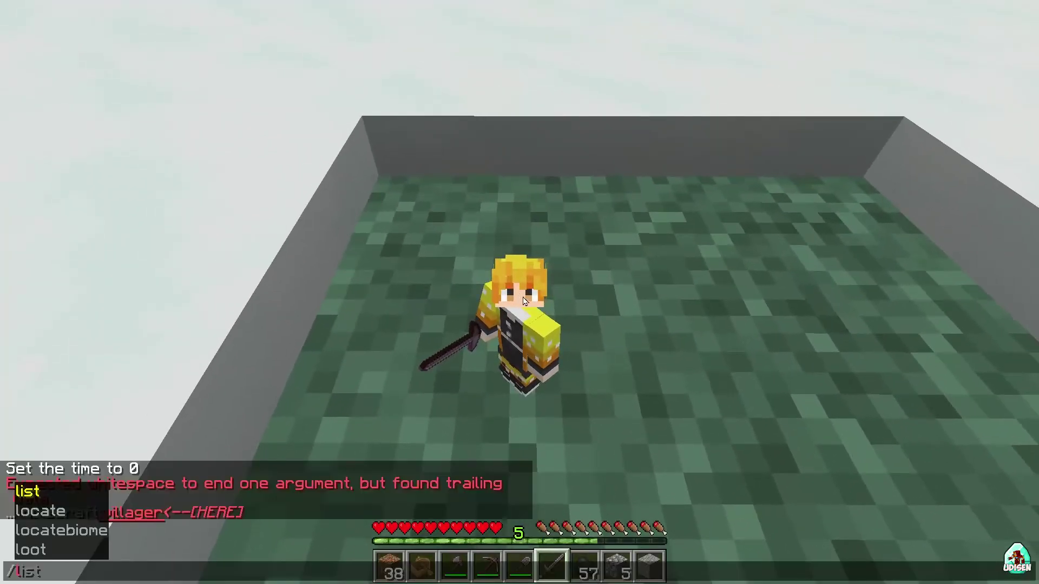
key(BackSpace)
text(kill)
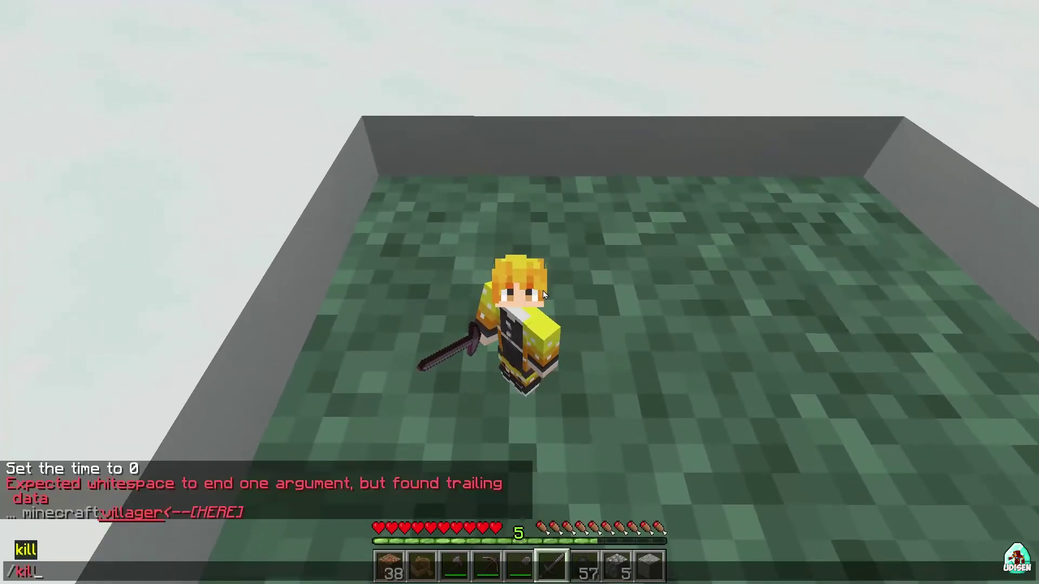
key(Return)
click(514, 286)
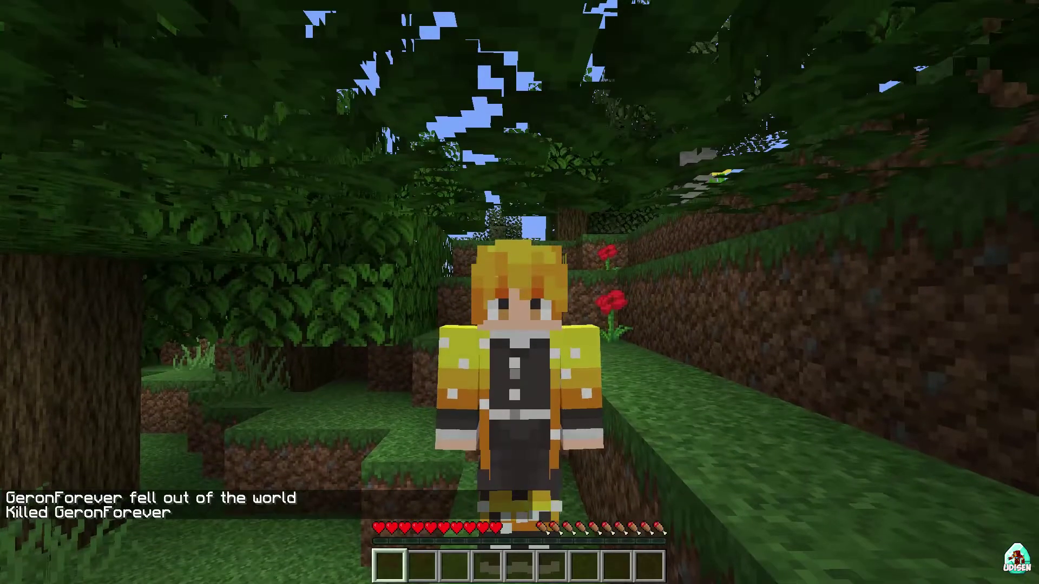
key(F5)
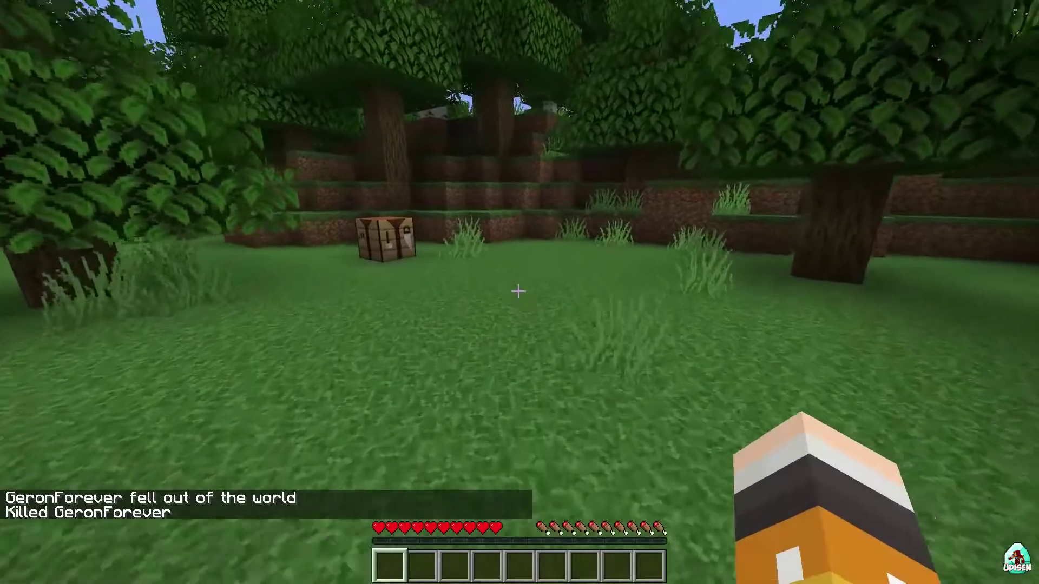
key(w)
Change the recalled scale command to 0.01, run it, and walk around in third and first person
key(t)
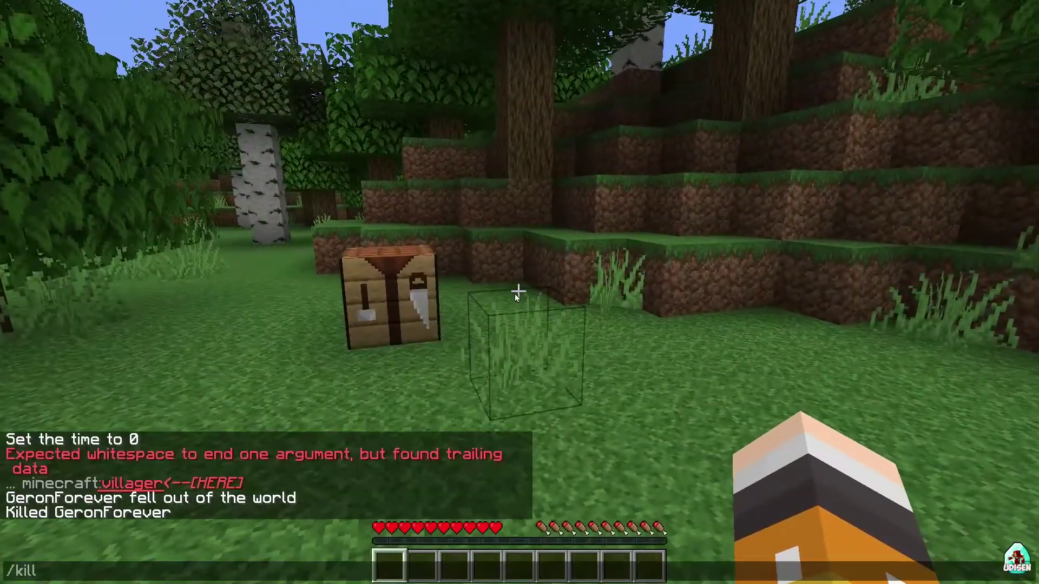
key(Up)
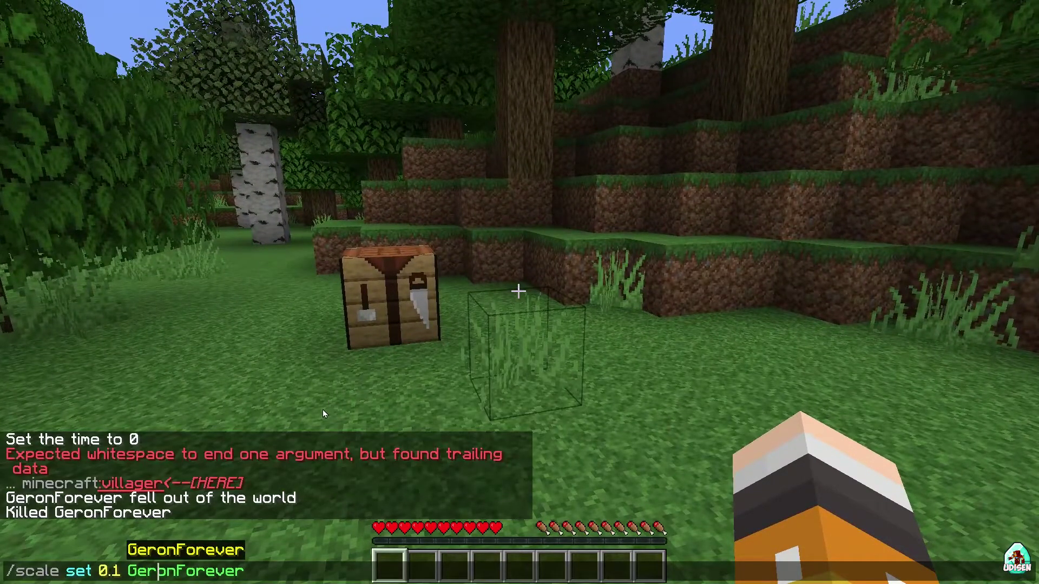
key(Left)
key(Left)
key(Left)
key(Left)
text(0)
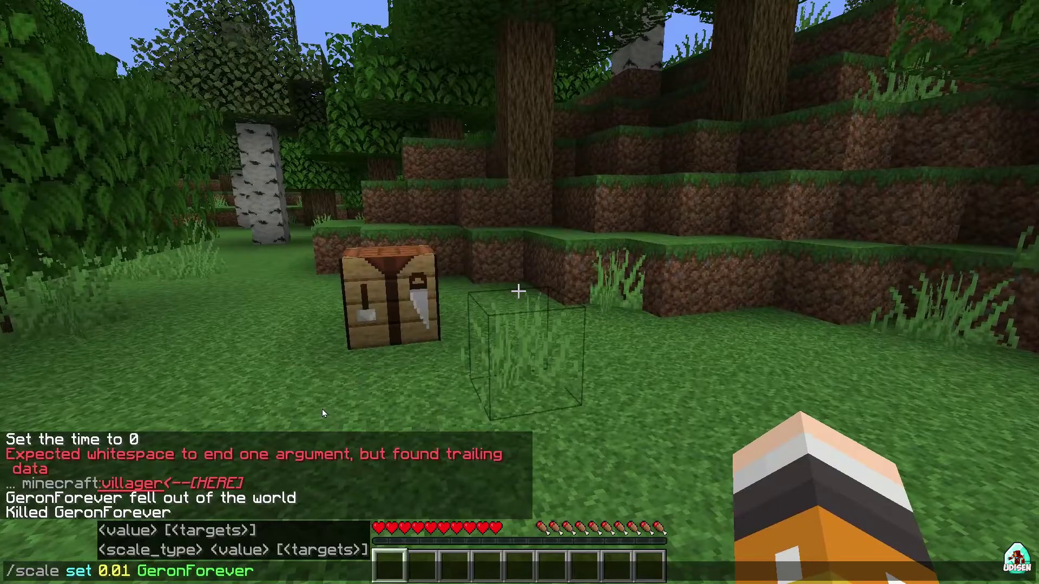
key(Return)
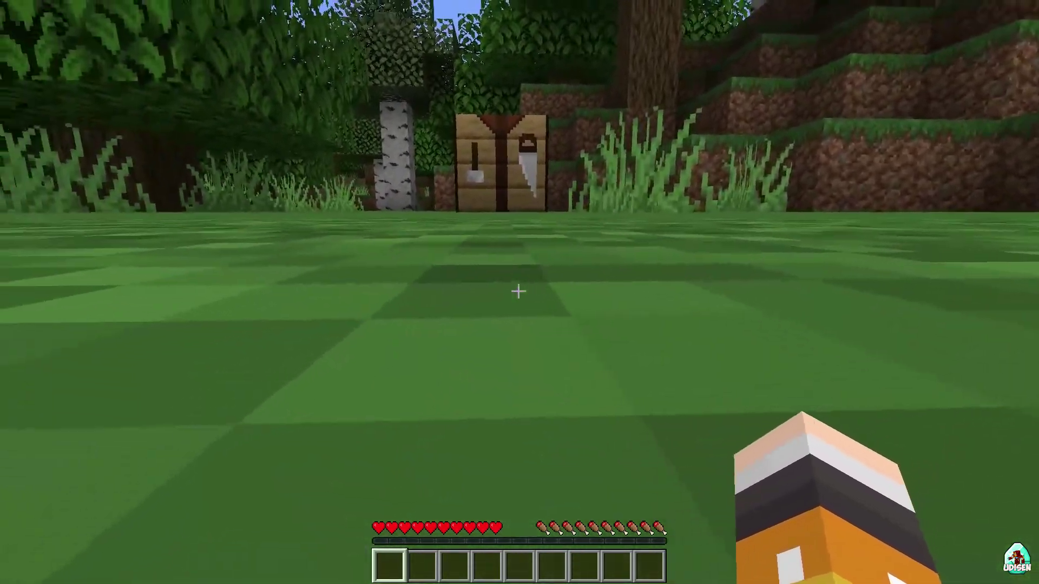
key(F5)
key(F5)
key(w)
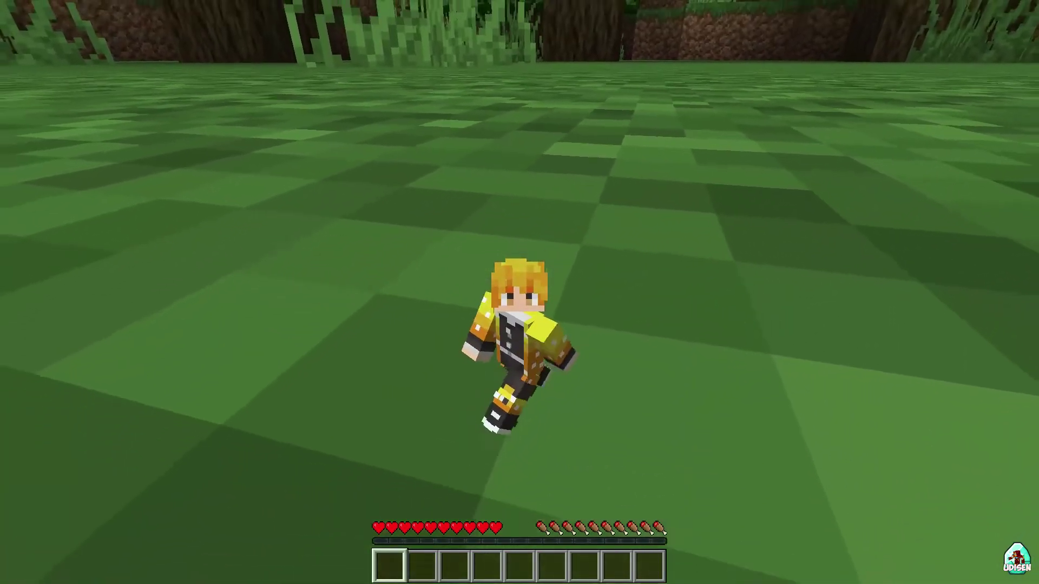
key(F5)
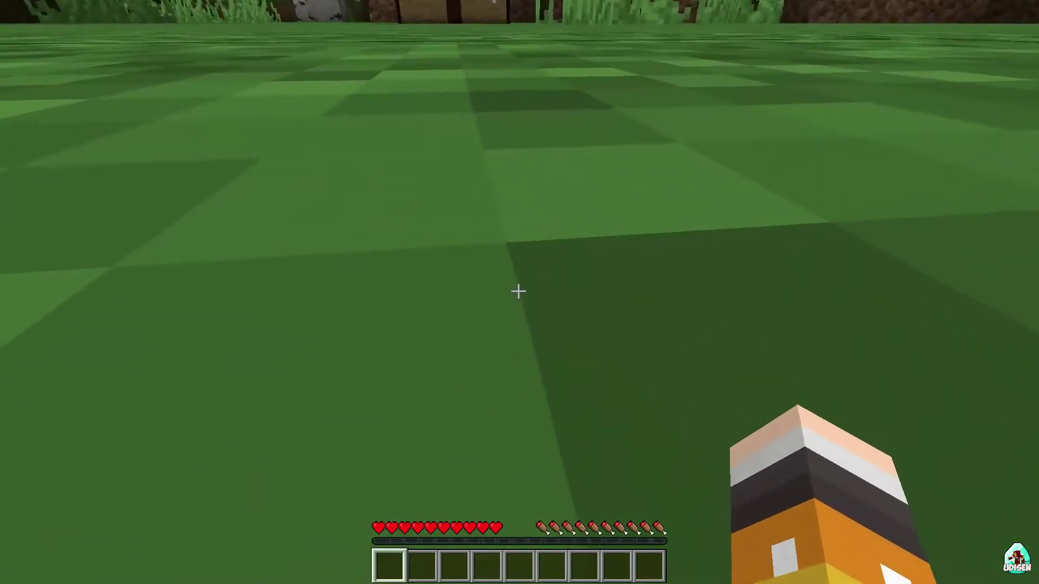
key(w)
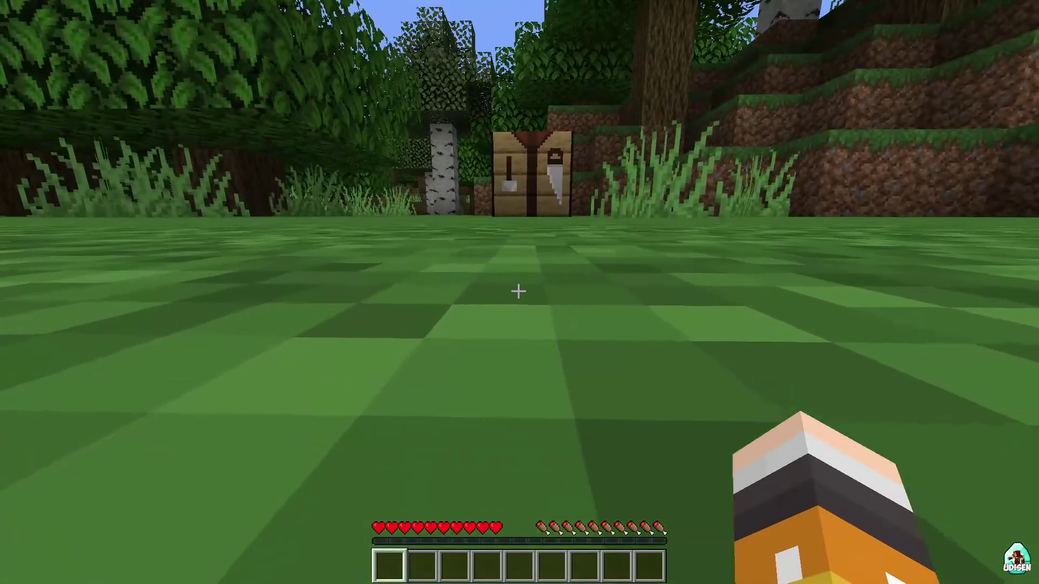